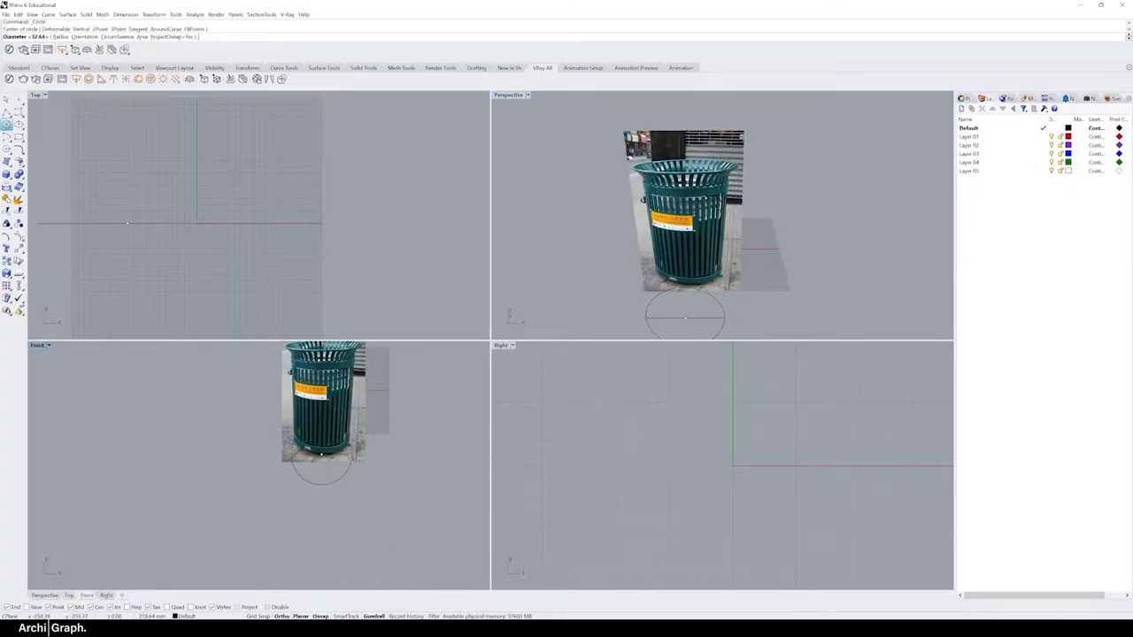
Undo the misplaced circle and redraw it around the bin's base in the photo.
{"action": "key", "text": "ctrl+z"}
{"action": "right_click_drag", "start_coordinate": [548, 284], "coordinate": [690, 284]}
{"action": "key", "text": "Return"}
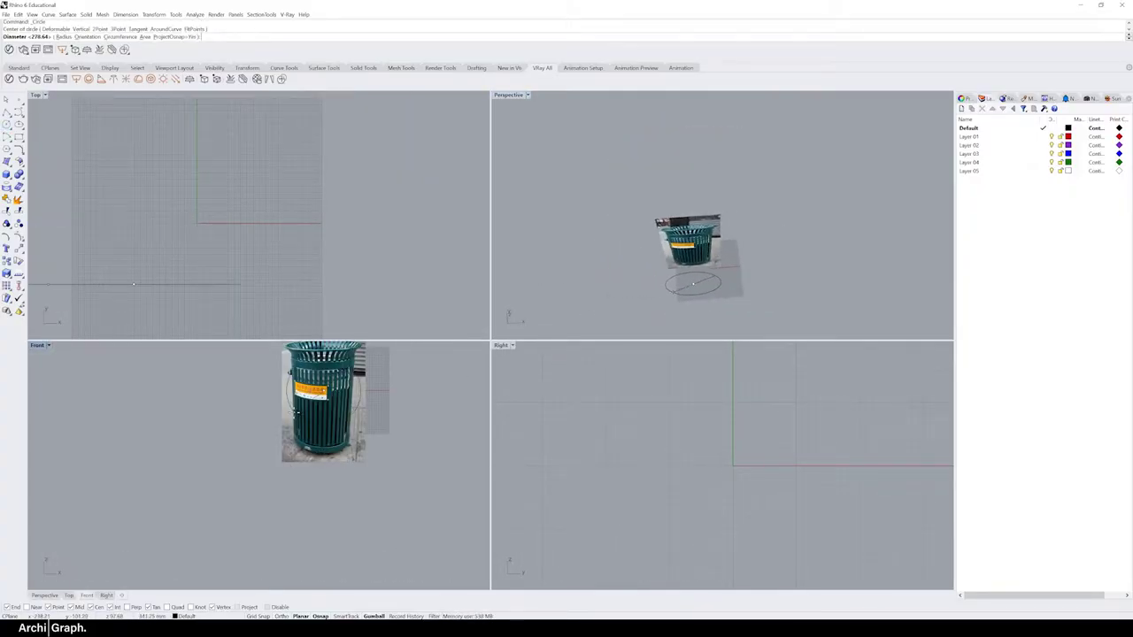
{"action": "scroll", "coordinate": [699, 265], "scroll_direction": "up", "scroll_amount": 5}
{"action": "left_click", "coordinate": [706, 292]}
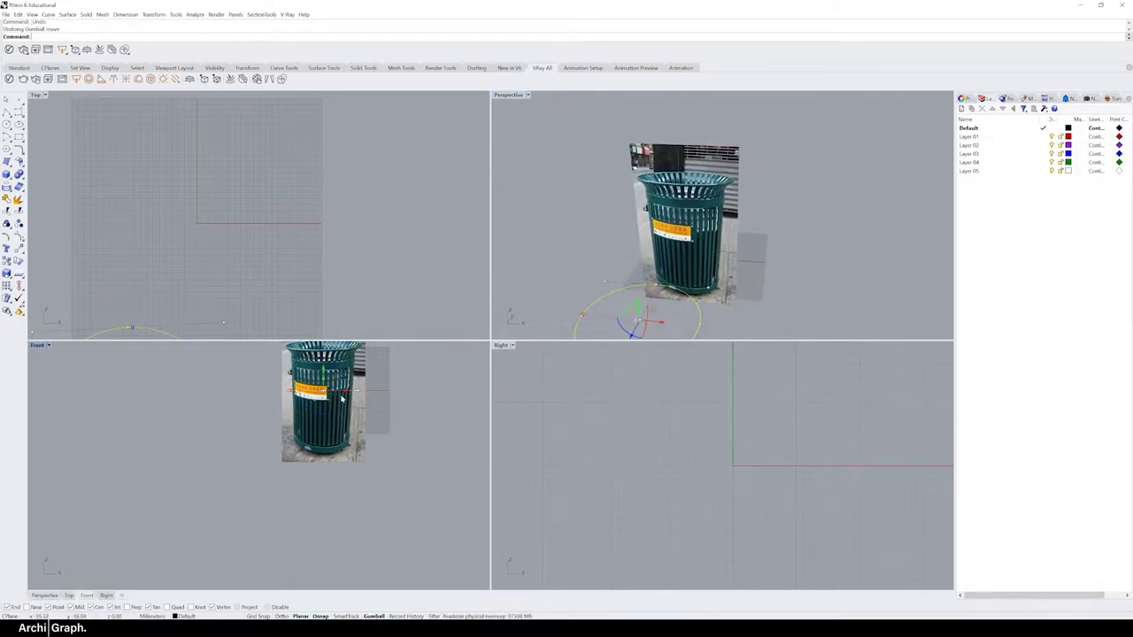
Thicken the extruded band into a solid ring with OffsetSrf.
{"action": "right_click_drag", "start_coordinate": [678, 264], "coordinate": [717, 266]}
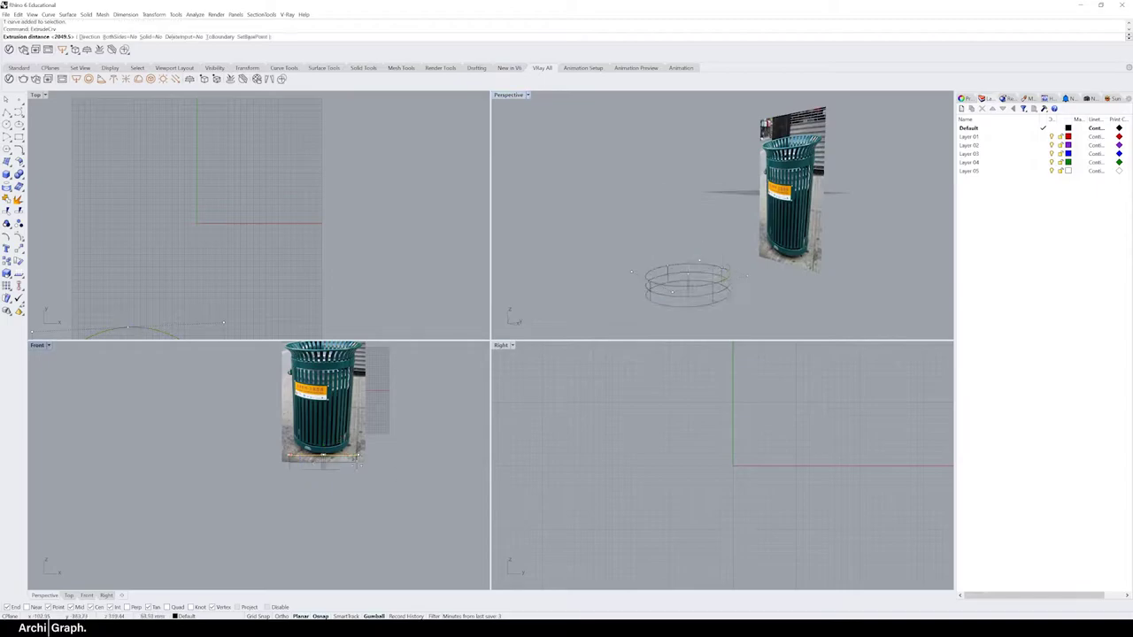
{"action": "left_click", "coordinate": [527, 95]}
{"action": "left_click", "coordinate": [649, 256]}
{"action": "scroll", "coordinate": [649, 269], "scroll_direction": "up", "scroll_amount": 2}
{"action": "type", "text": "off"}
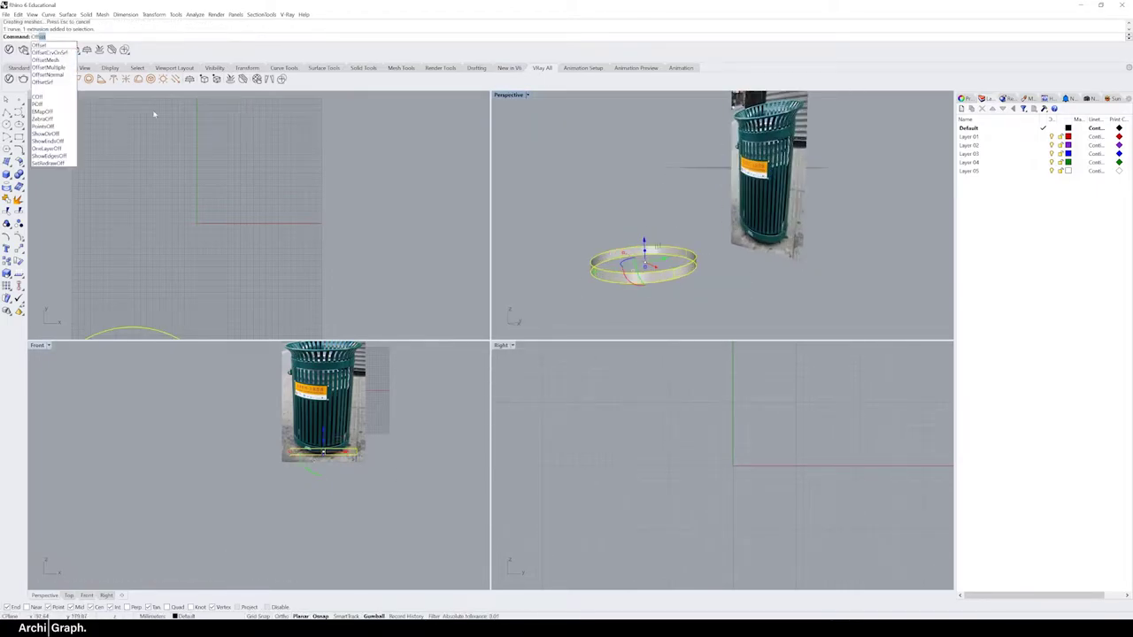
{"action": "key", "text": "Return"}
{"action": "key", "text": "Return"}
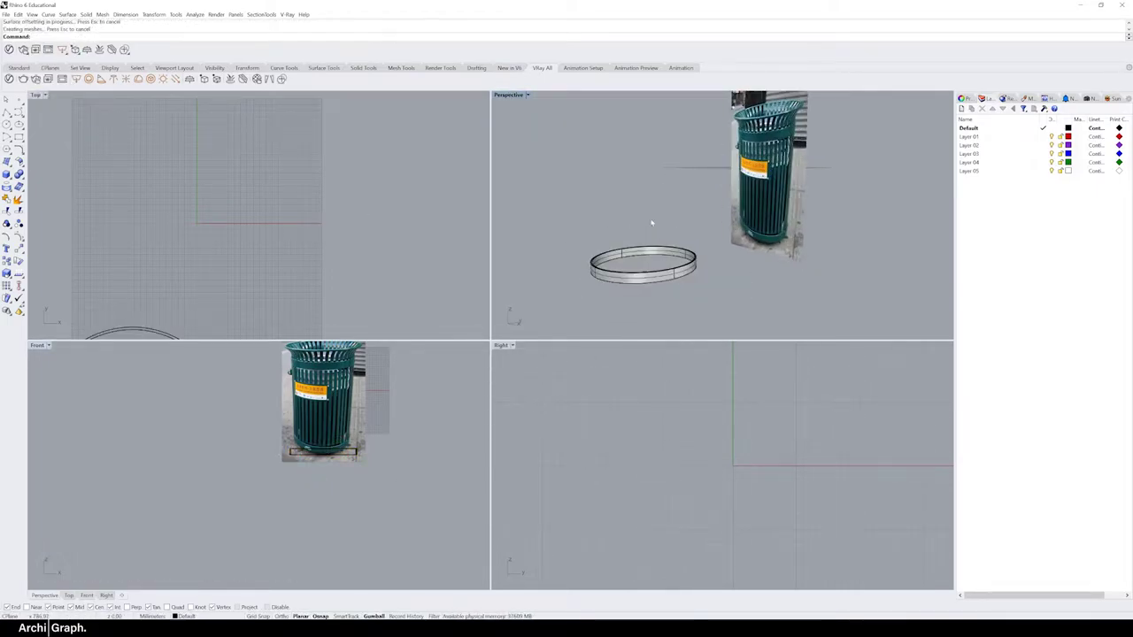
Copy the ring up near the bin's rim and switch the perspective view to Shaded.
{"action": "left_click_drag", "start_coordinate": [646, 250], "coordinate": [642, 111], "text": "alt"}
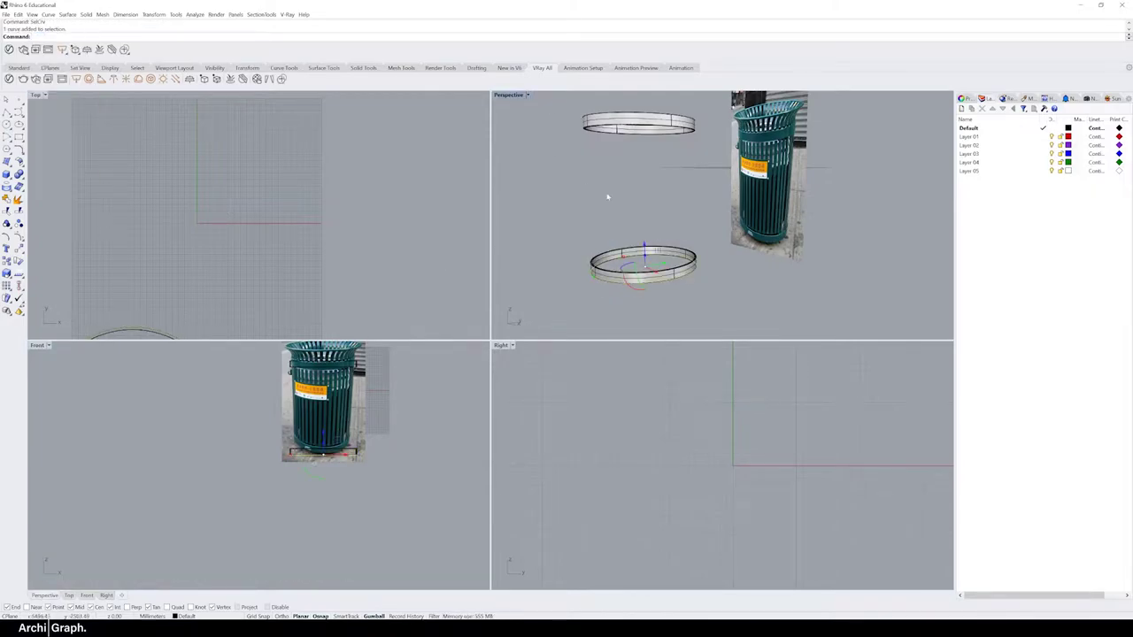
{"action": "left_click", "coordinate": [638, 124]}
{"action": "right_click_drag", "start_coordinate": [638, 133], "coordinate": [556, 149]}
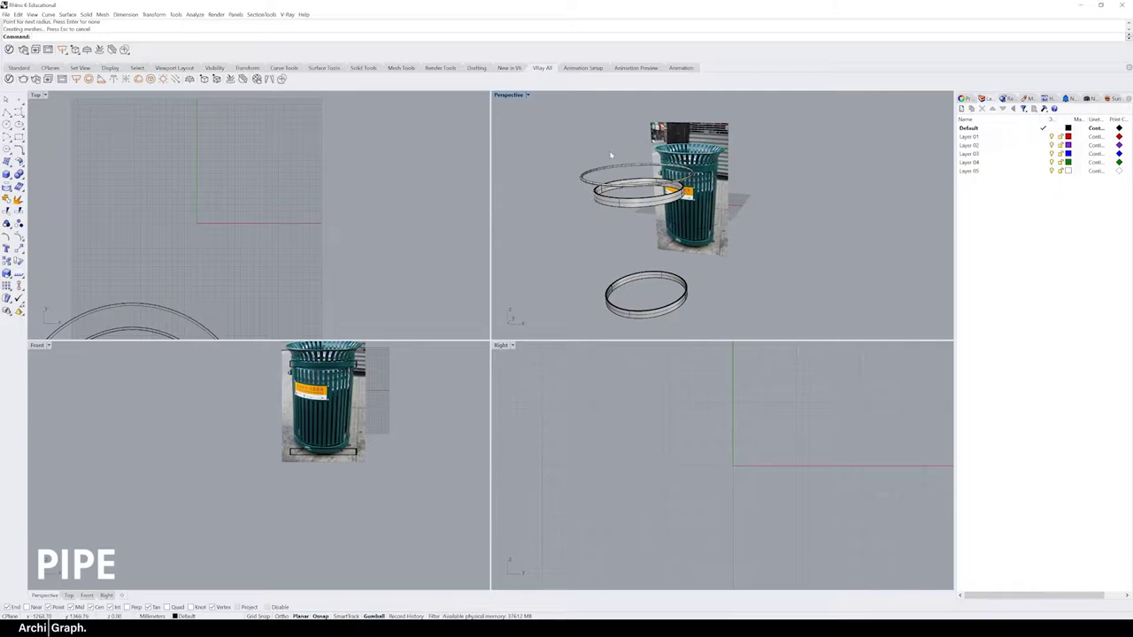
{"action": "left_click", "coordinate": [509, 95]}
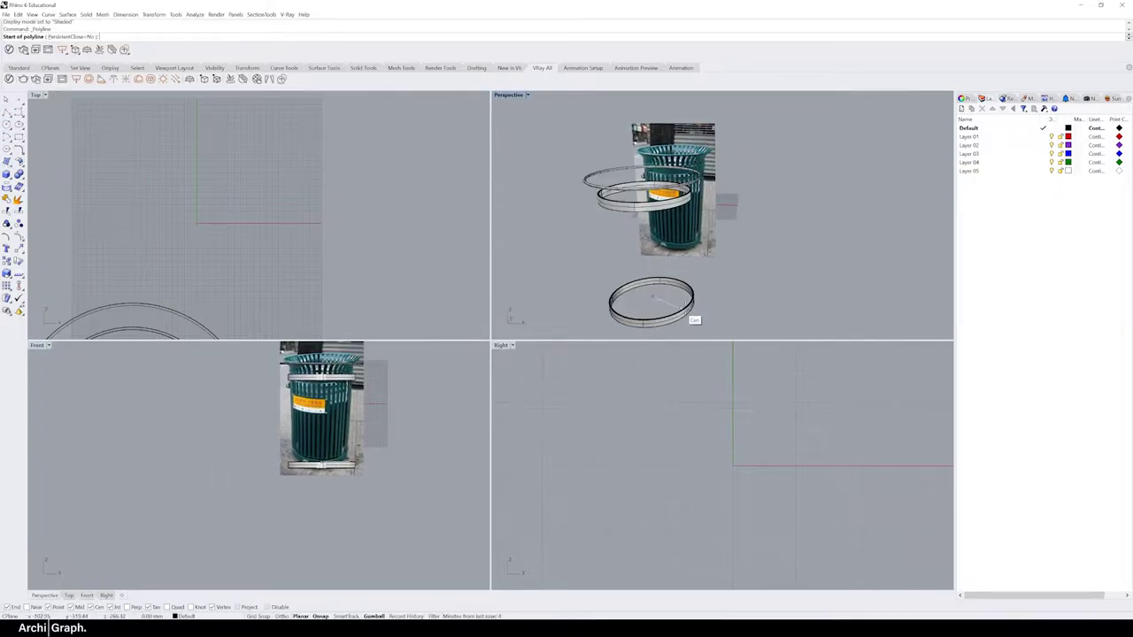
Select the lower ring and undo the previous pipe attempt.
{"action": "scroll", "coordinate": [689, 313], "scroll_direction": "up", "scroll_amount": 5}
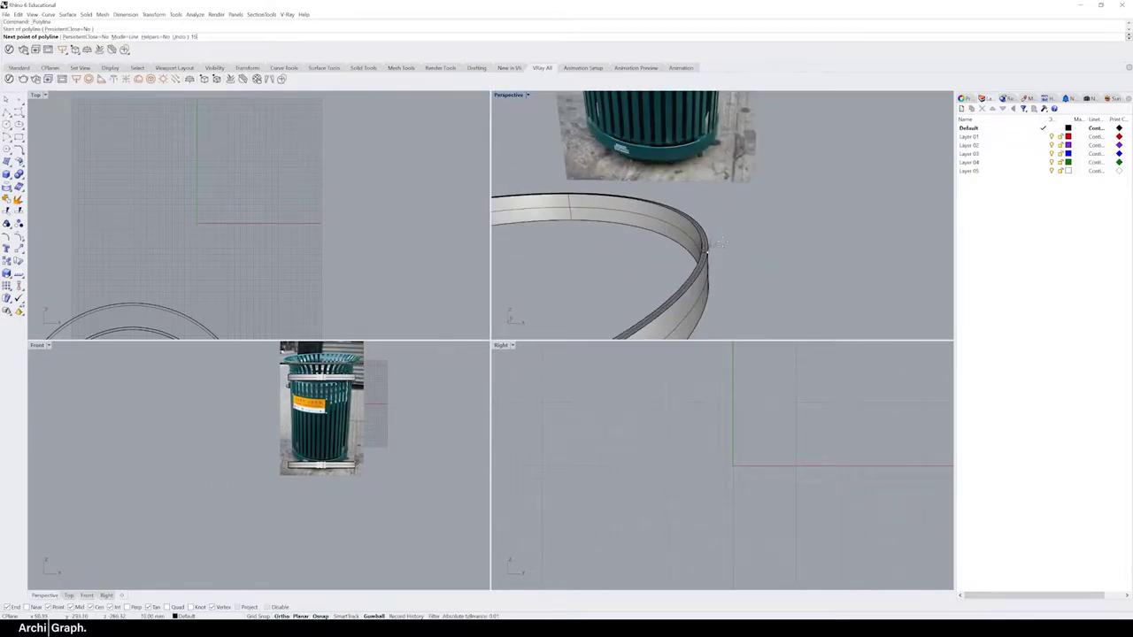
{"action": "scroll", "coordinate": [707, 255], "scroll_direction": "up", "scroll_amount": 3}
{"action": "scroll", "coordinate": [699, 230], "scroll_direction": "up", "scroll_amount": 2}
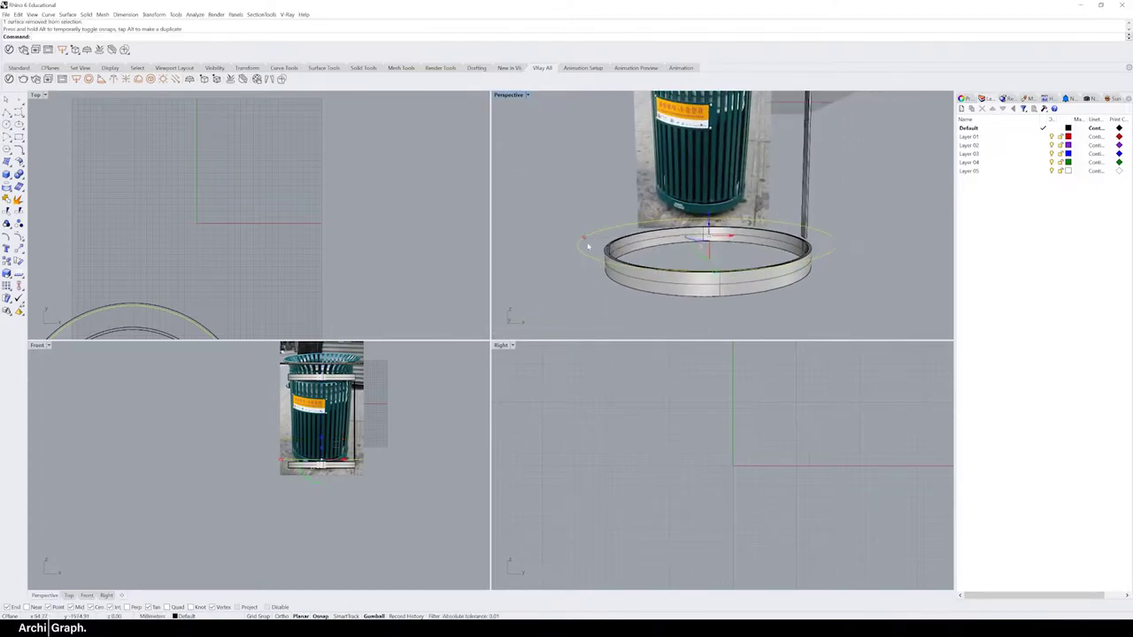
{"action": "left_click", "coordinate": [605, 249]}
{"action": "type", "text": "2"}
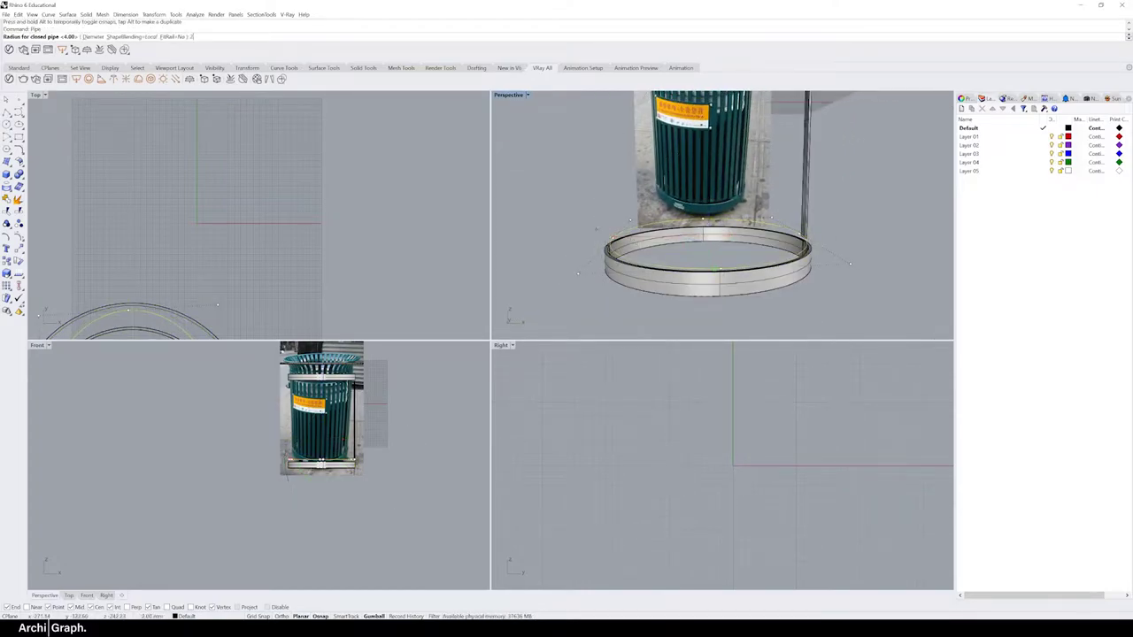
{"action": "key", "text": "ctrl+z"}
Finish the thin vertical pipe rod from the base ring, reverting an accidental ring scaling.
{"action": "right_click_drag", "start_coordinate": [715, 265], "coordinate": [614, 212]}
{"action": "left_click", "coordinate": [585, 251]}
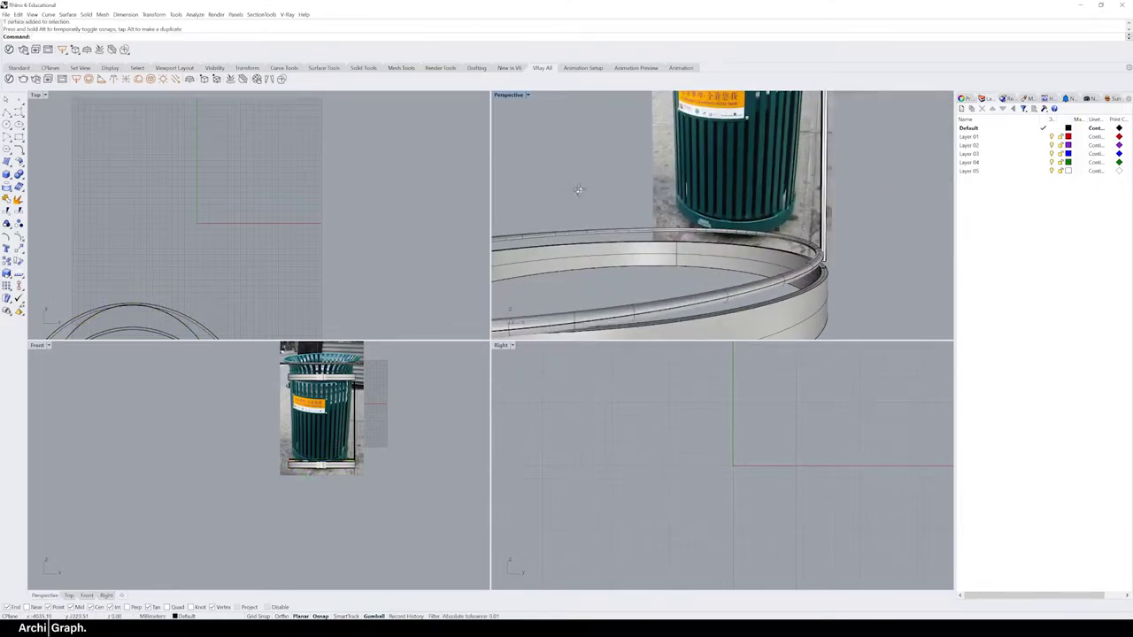
{"action": "right_click_drag", "start_coordinate": [709, 249], "coordinate": [649, 228]}
{"action": "key", "text": "ctrl+z"}
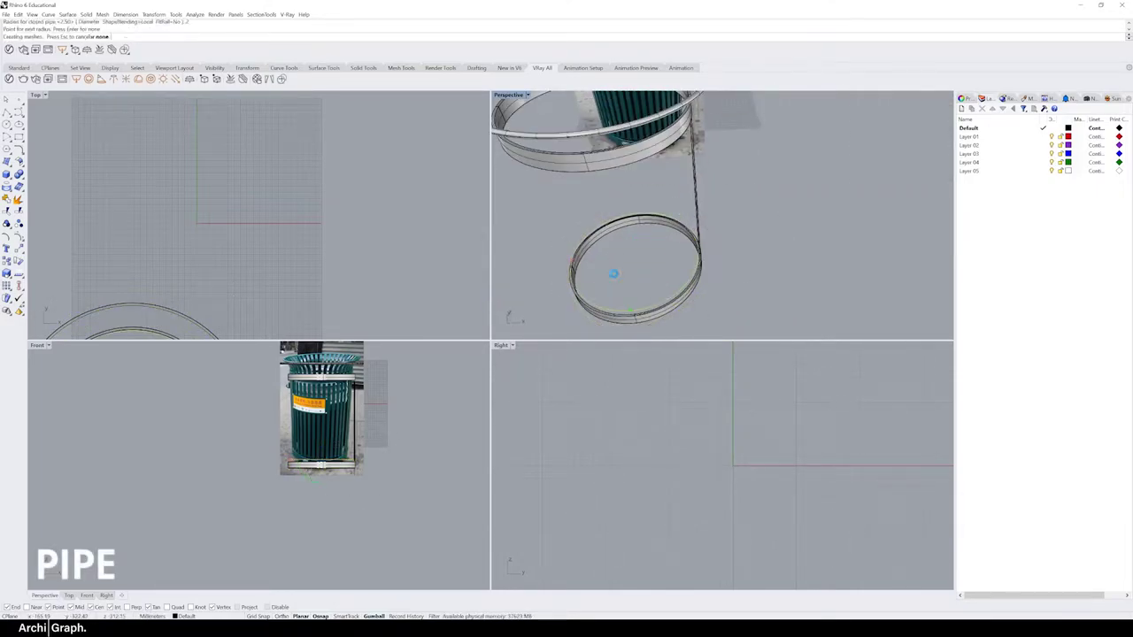
{"action": "key", "text": "Return"}
{"action": "right_click_drag", "start_coordinate": [612, 273], "coordinate": [726, 169]}
{"action": "scroll", "coordinate": [725, 168], "scroll_direction": "up", "scroll_amount": 2}
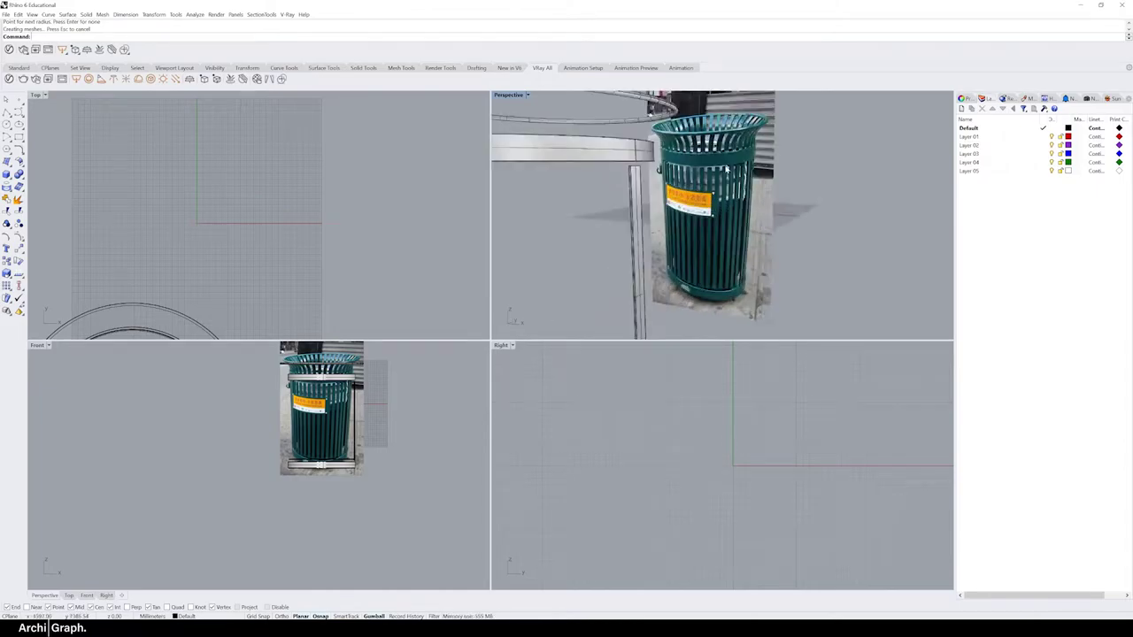
{"action": "scroll", "coordinate": [726, 169], "scroll_direction": "down", "scroll_amount": 2}
Copy the upper ring down to mid-height as a middle ring.
{"action": "left_click", "coordinate": [678, 125]}
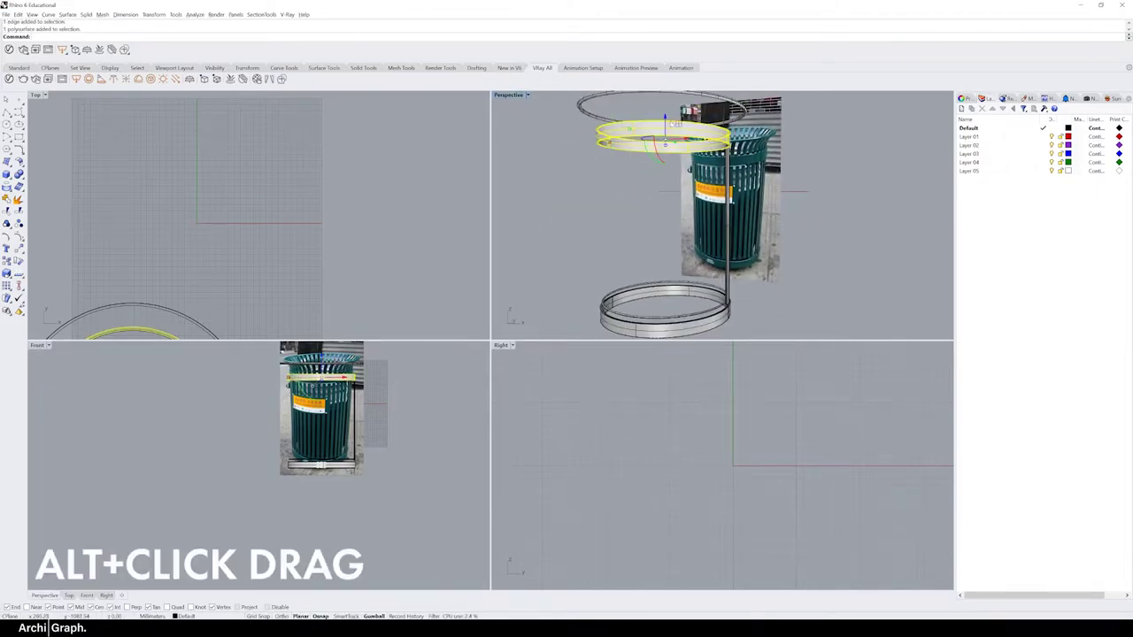
{"action": "left_click_drag", "start_coordinate": [595, 150], "coordinate": [595, 199], "text": "alt"}
{"action": "scroll", "coordinate": [595, 199], "scroll_direction": "up", "scroll_amount": 3}
{"action": "mouse_move", "coordinate": [595, 200]}
{"action": "right_mouse_down"}
{"action": "mouse_move", "coordinate": [776, 236]}
{"action": "mouse_move", "coordinate": [703, 232]}
{"action": "right_mouse_up"}
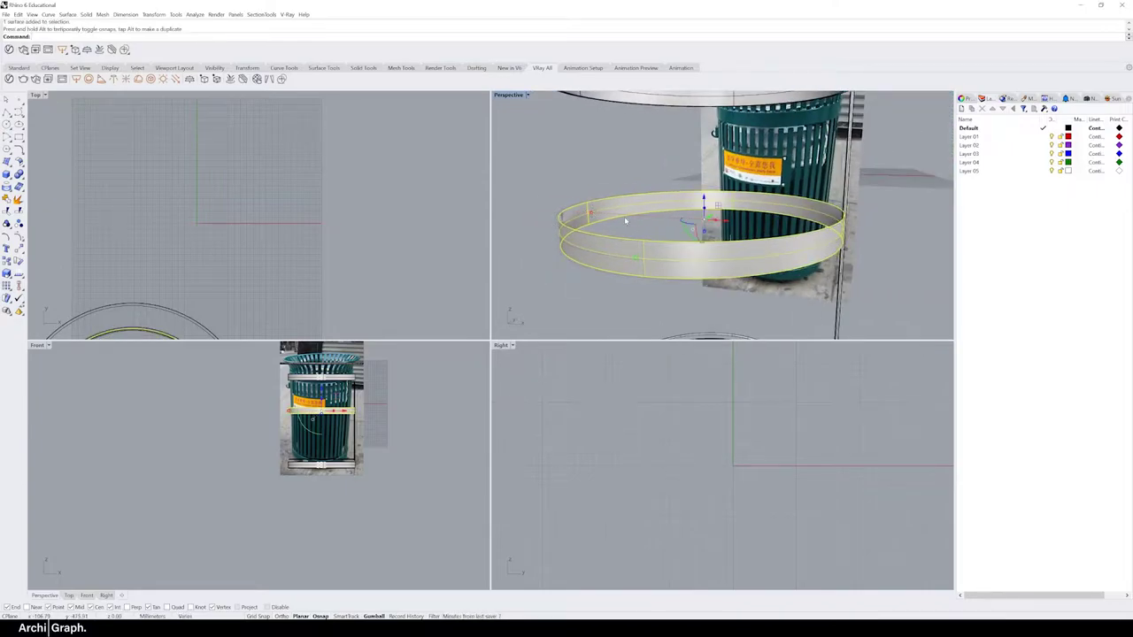
Try a polar array of the rod, then undo back to the single rod.
{"action": "type", "text": "ArrayCrv"}
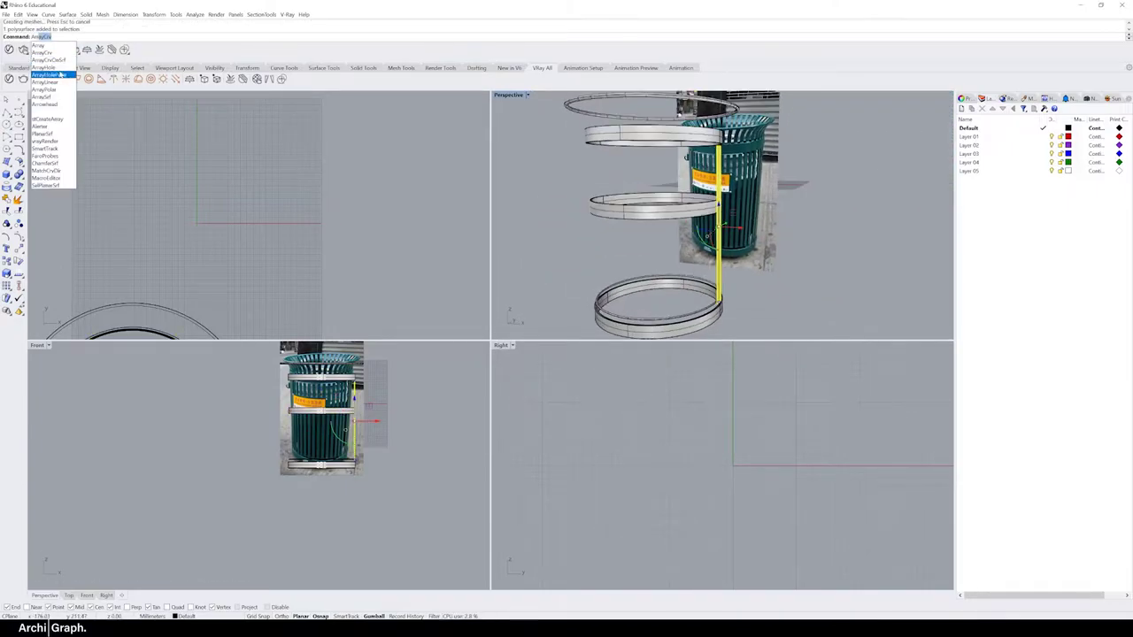
{"action": "left_click", "coordinate": [60, 76]}
{"action": "right_click_drag", "start_coordinate": [561, 254], "coordinate": [619, 265]}
{"action": "left_click", "coordinate": [674, 286]}
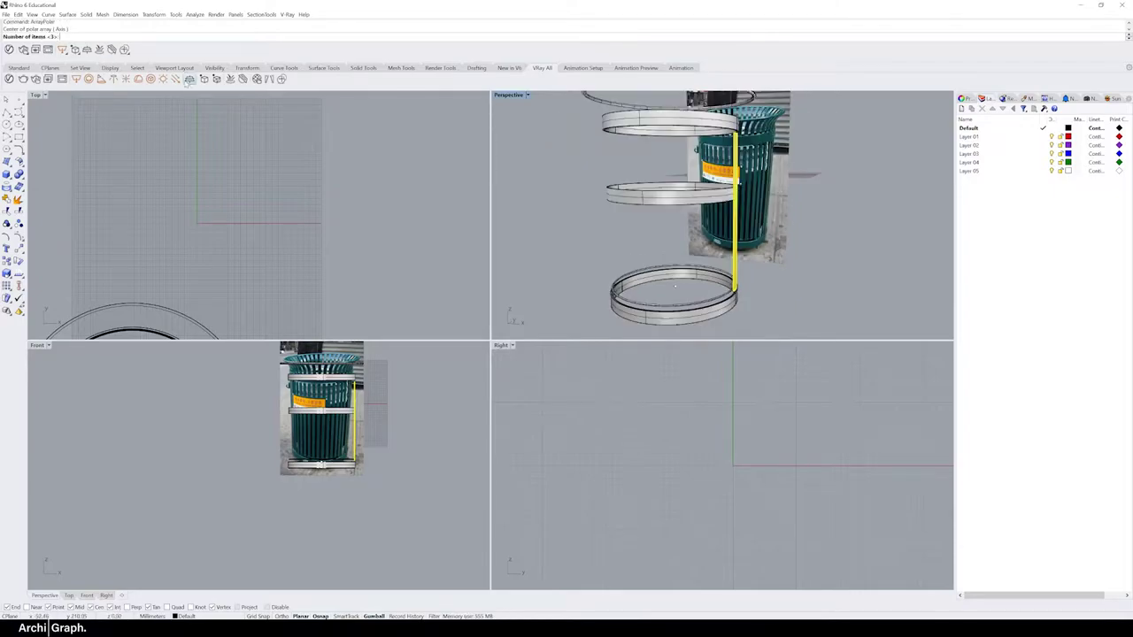
{"action": "type", "text": "25"}
{"action": "key", "text": "Return"}
{"action": "type", "text": "360"}
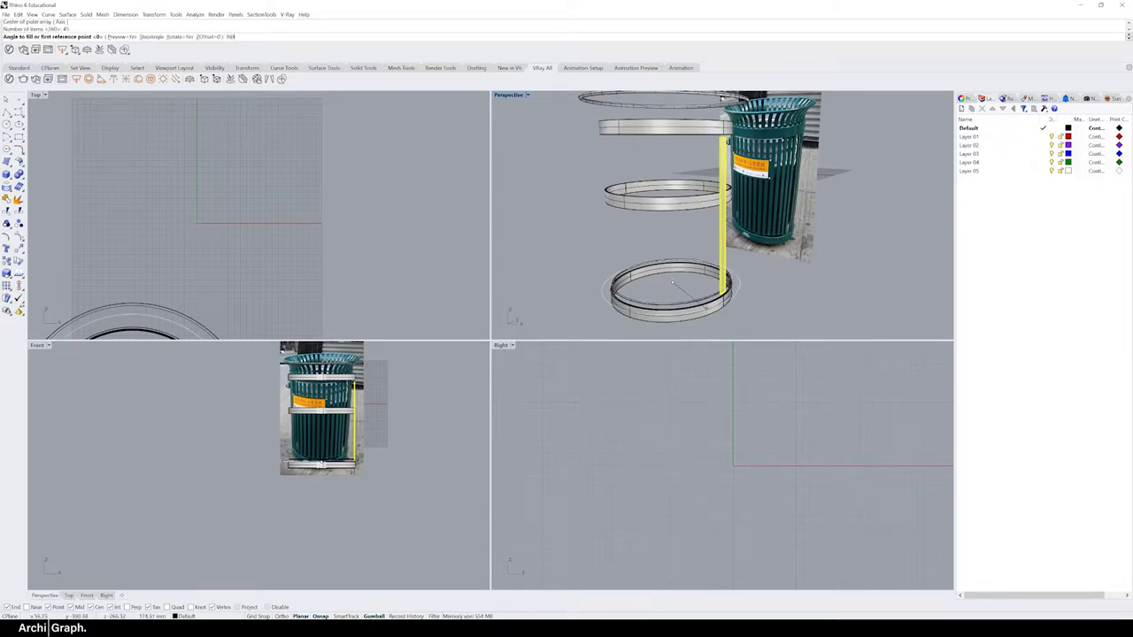
{"action": "key", "text": "Return"}
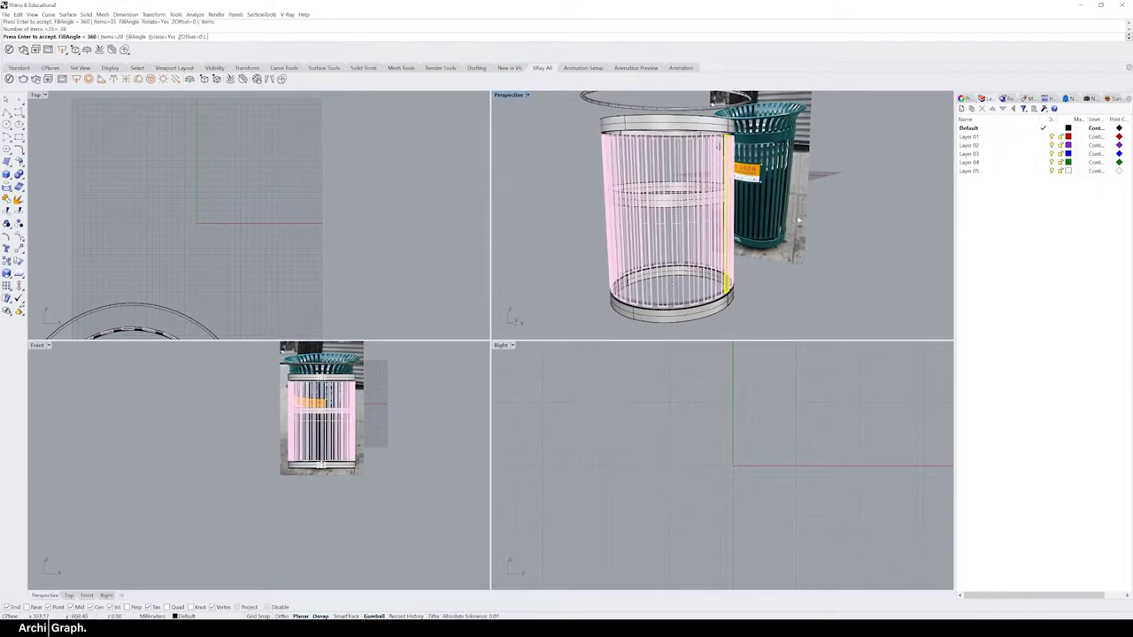
{"action": "key", "text": "Return"}
{"action": "key", "text": "ctrl+z"}
{"action": "key", "text": "ctrl+z"}
{"action": "key", "text": "ctrl+z"}
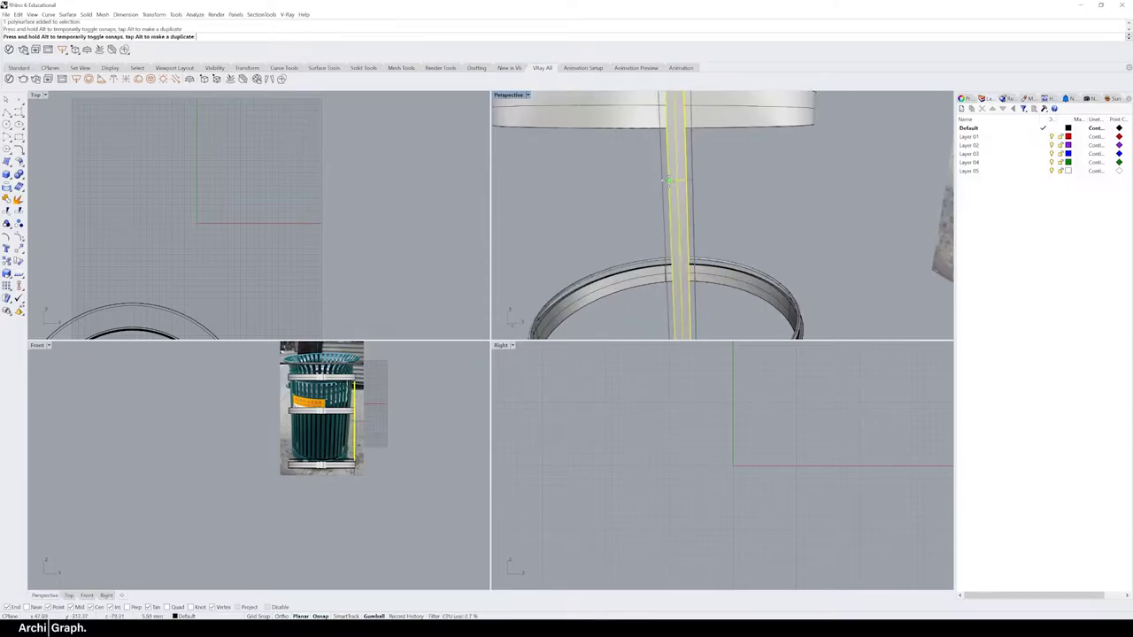
{"action": "key", "text": "ctrl+z"}
{"action": "key", "text": "ctrl+z"}
{"action": "key", "text": "ctrl+z"}
{"action": "key", "text": "ctrl+z"}
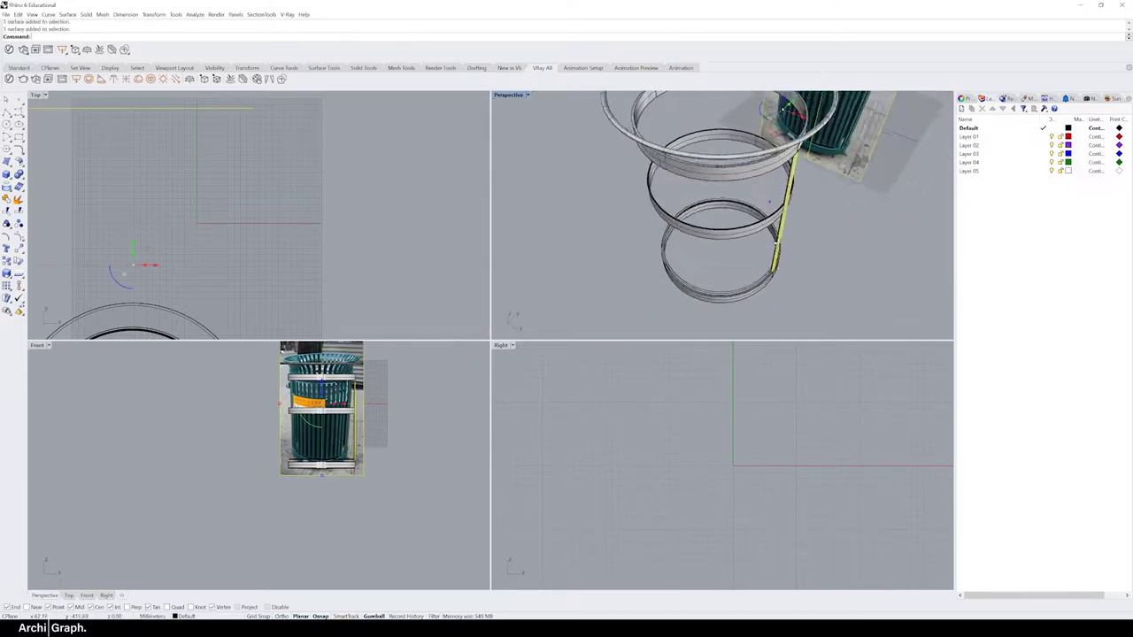
{"action": "key", "text": "ctrl+z"}
{"action": "key", "text": "ctrl+z"}
{"action": "key", "text": "ctrl+z"}
{"action": "key", "text": "ctrl+z"}
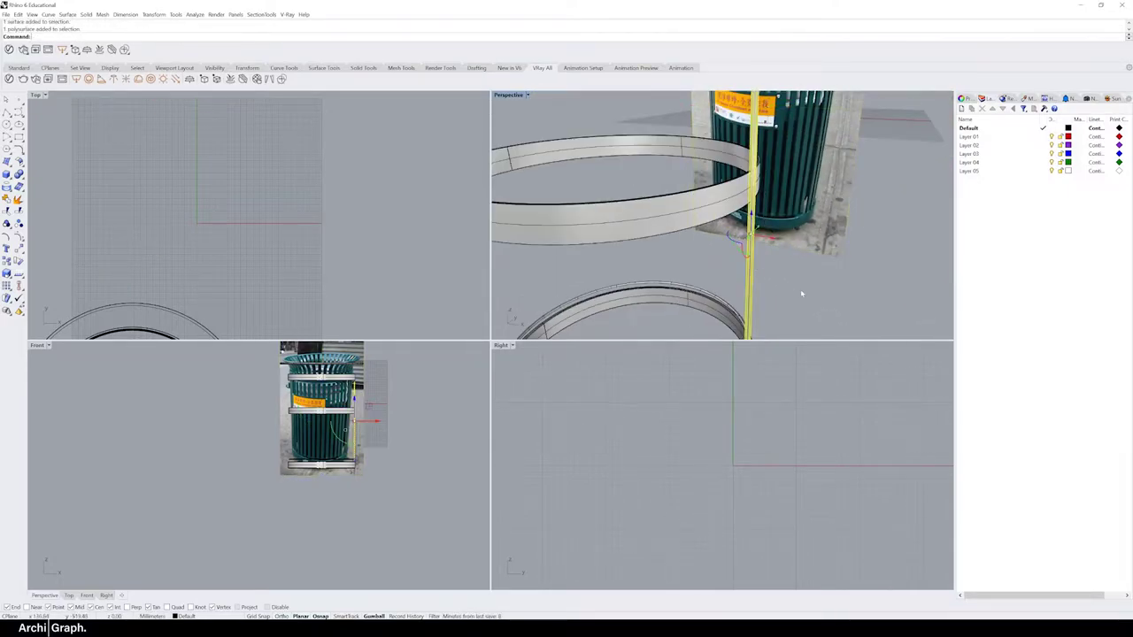
{"action": "key", "text": "ctrl+z"}
Polar-array the rod 32 times over 360° around the bin's centre.
{"action": "left_click", "coordinate": [662, 228]}
{"action": "type", "text": "32"}
{"action": "key", "text": "Return"}
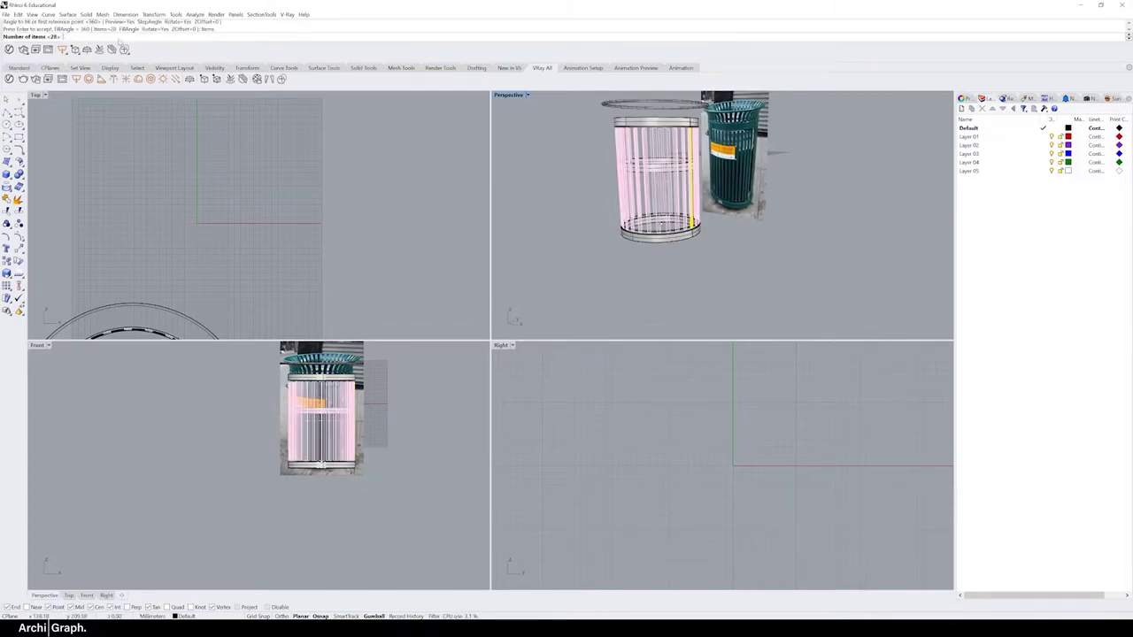
{"action": "scroll", "coordinate": [646, 307], "scroll_direction": "up", "scroll_amount": 4}
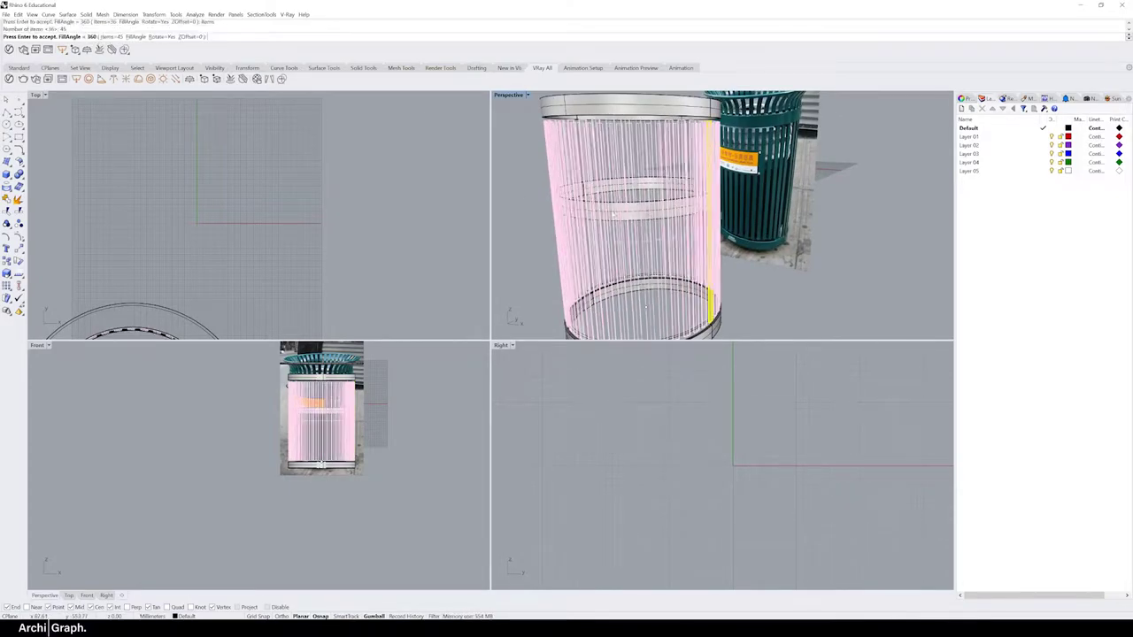
{"action": "key", "text": "Return"}
{"action": "scroll", "coordinate": [645, 307], "scroll_direction": "down", "scroll_amount": 4}
{"action": "left_click", "coordinate": [8, 124]}
{"action": "scroll", "coordinate": [280, 372], "scroll_direction": "up", "scroll_amount": 5}
{"action": "scroll", "coordinate": [621, 153], "scroll_direction": "up", "scroll_amount": 3}
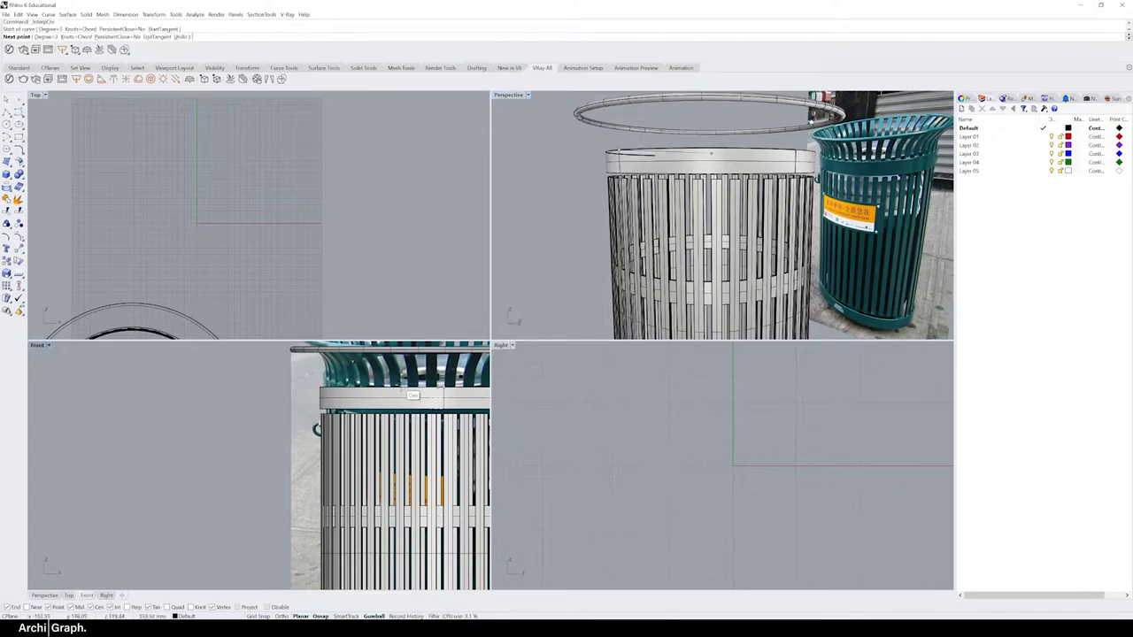
Finish the rim profile curve and select the rim surface.
{"action": "right_click_drag", "start_coordinate": [711, 154], "coordinate": [672, 217]}
{"action": "scroll", "coordinate": [292, 375], "scroll_direction": "up", "scroll_amount": 2}
{"action": "scroll", "coordinate": [292, 376], "scroll_direction": "up", "scroll_amount": 2}
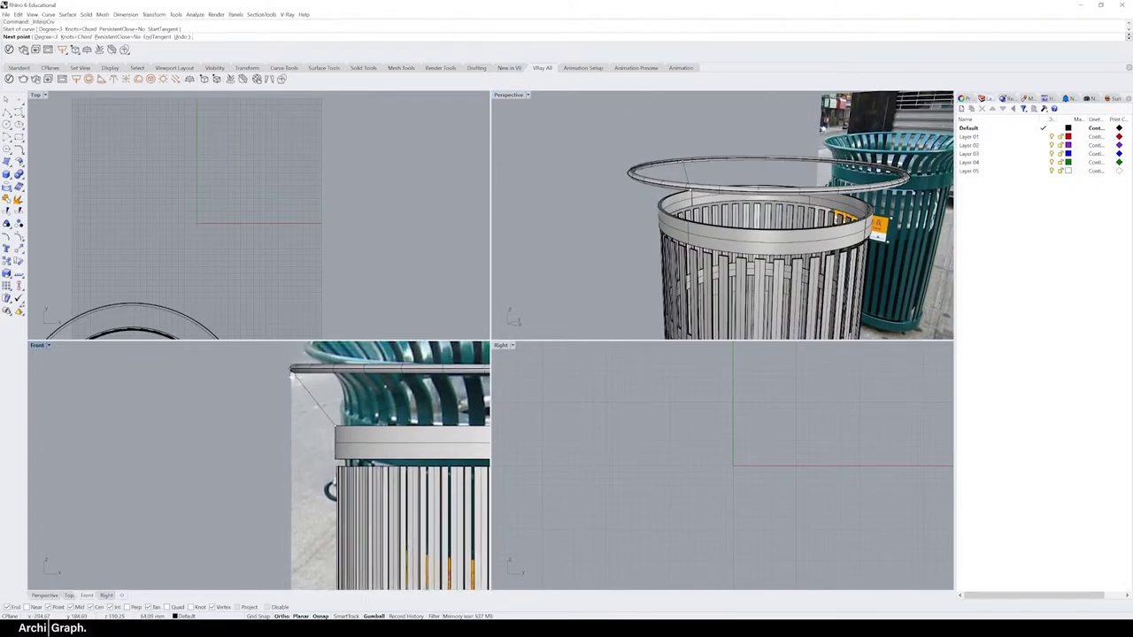
{"action": "key", "text": "Escape"}
{"action": "left_click", "coordinate": [628, 177]}
{"action": "right_click_drag", "start_coordinate": [628, 177], "coordinate": [627, 188]}
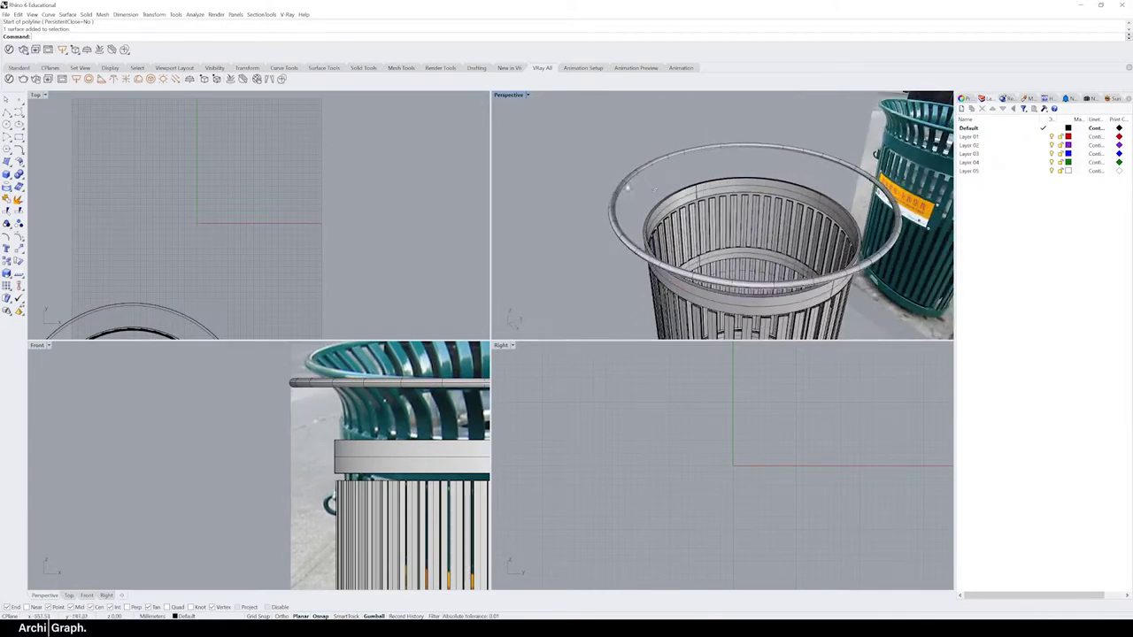
{"action": "key", "text": "Return"}
Draw the rounded centre-rectangle profile at the rim by centre and corner.
{"action": "right_click_drag", "start_coordinate": [678, 144], "coordinate": [659, 193]}
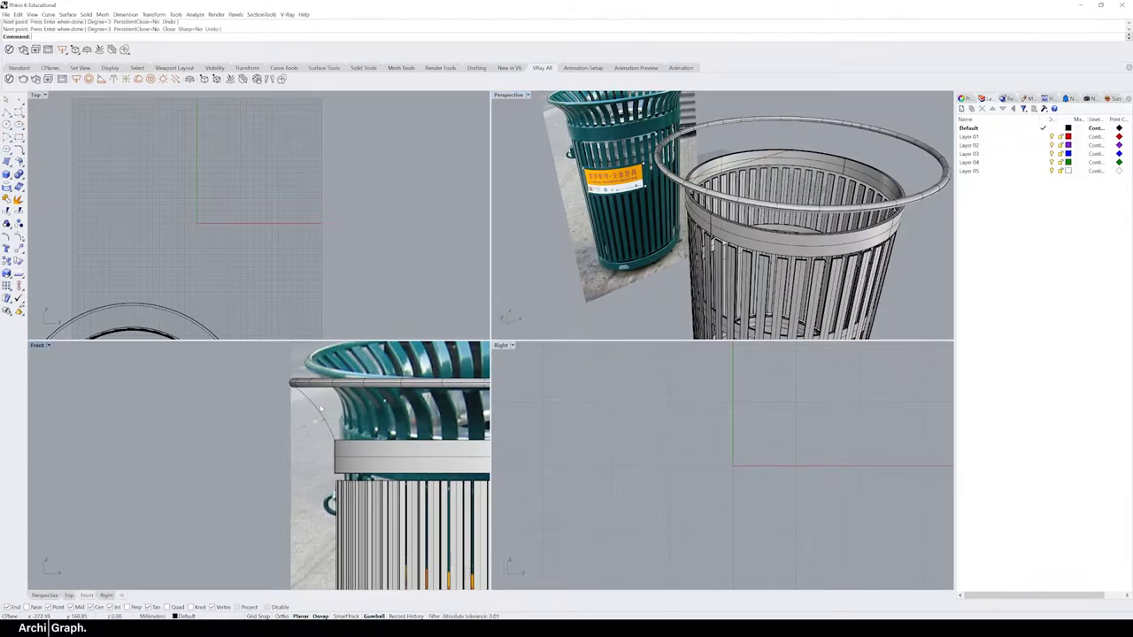
{"action": "scroll", "coordinate": [715, 181], "scroll_direction": "up", "scroll_amount": 3}
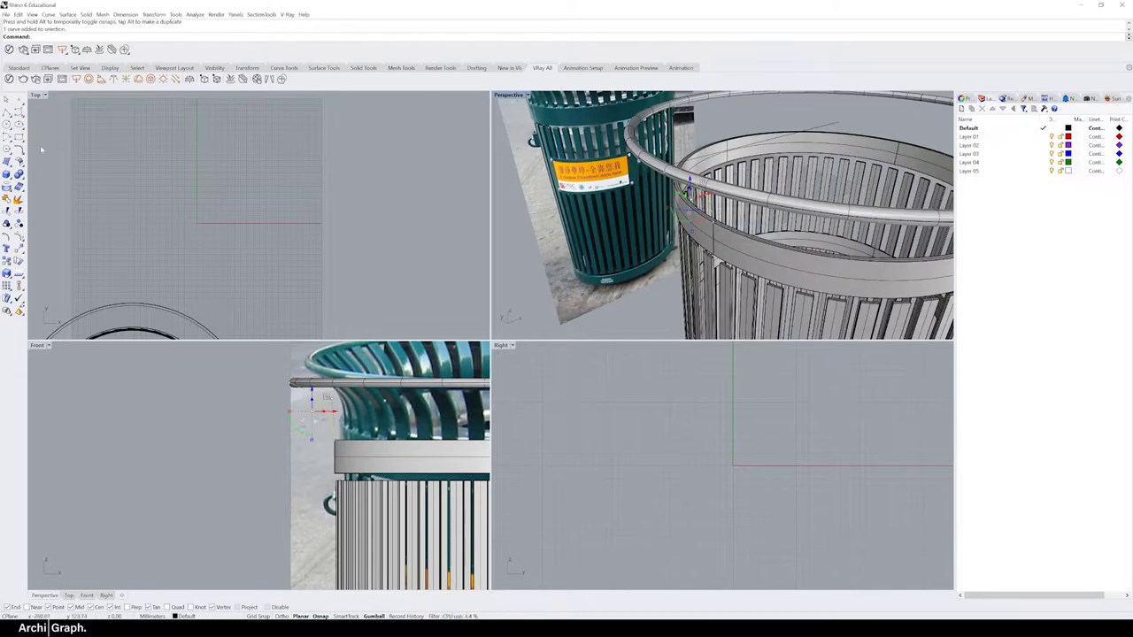
{"action": "scroll", "coordinate": [719, 221], "scroll_direction": "up", "scroll_amount": 3}
{"action": "left_click", "coordinate": [719, 226]}
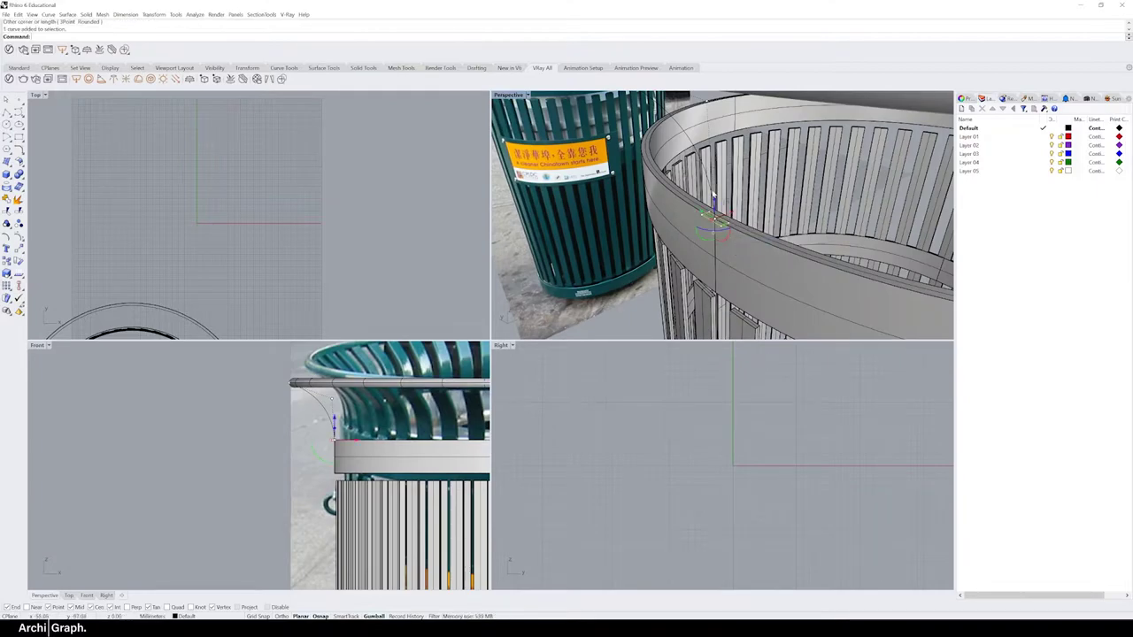
{"action": "left_click", "coordinate": [710, 190]}
{"action": "right_click_drag", "start_coordinate": [711, 189], "coordinate": [719, 290]}
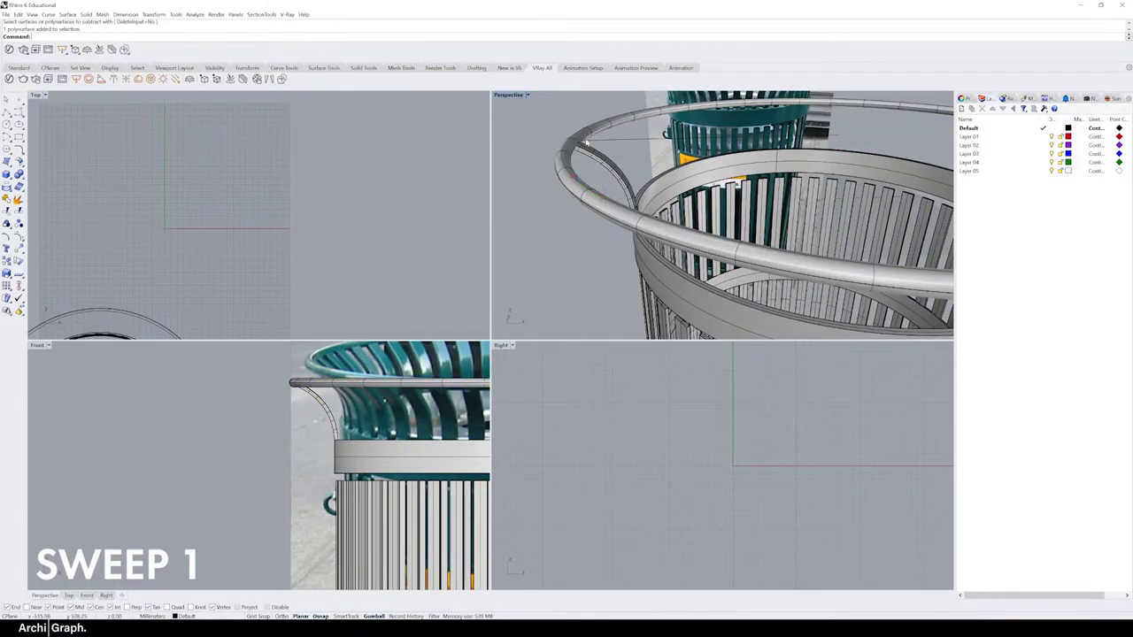
Delete the leftover surface overlapping the rail at the rim.
{"action": "right_click_drag", "start_coordinate": [560, 125], "coordinate": [598, 188]}
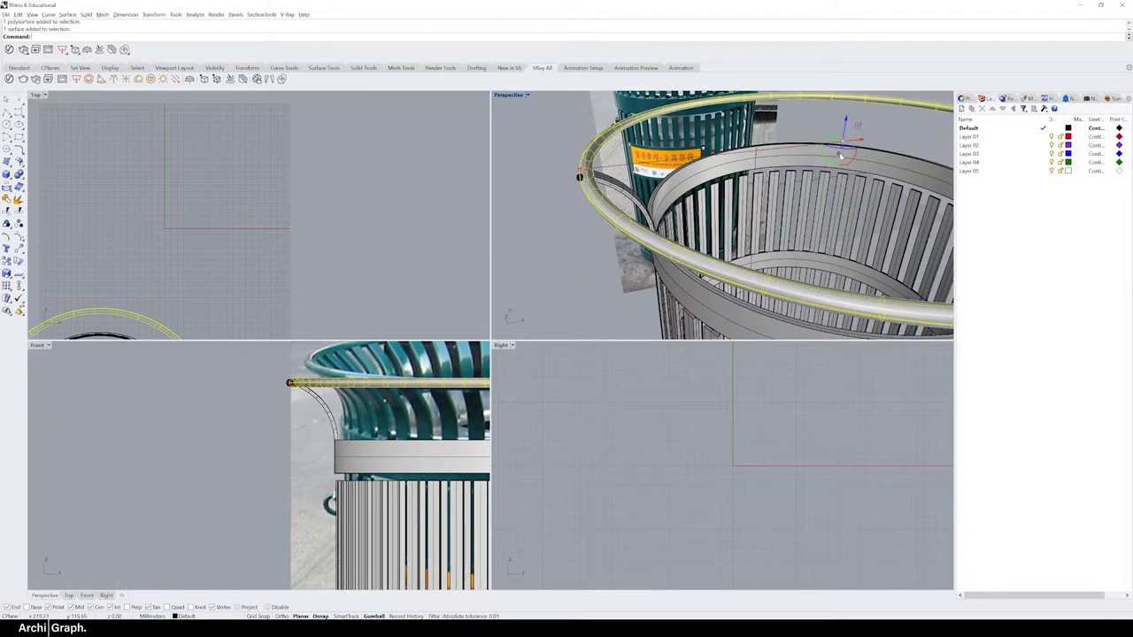
{"action": "left_click", "coordinate": [598, 188]}
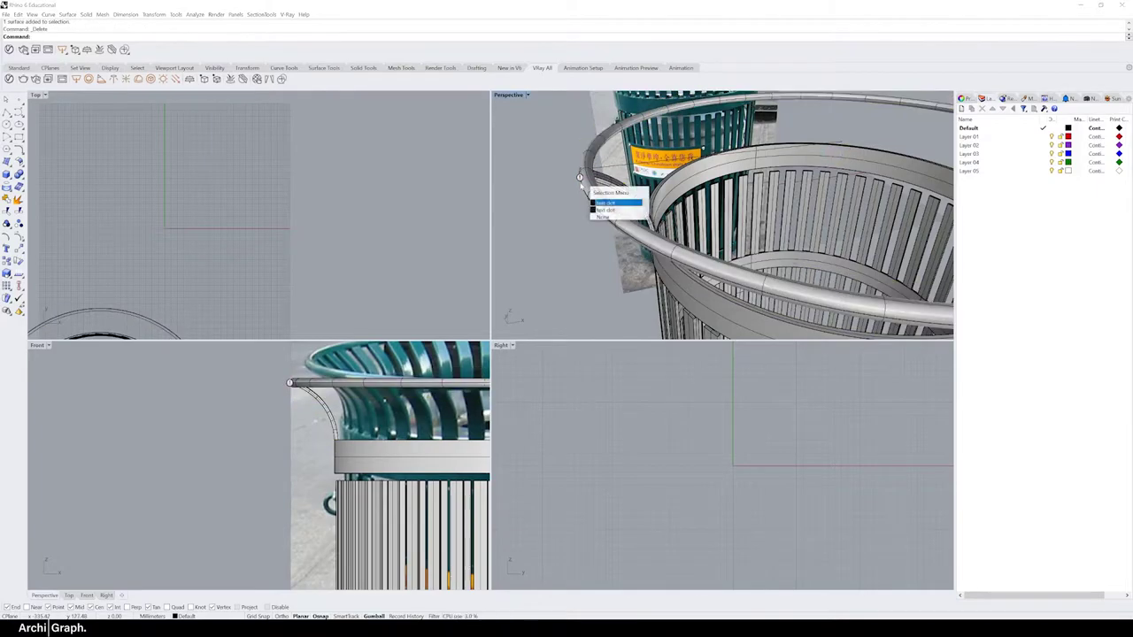
{"action": "left_click", "coordinate": [607, 200]}
{"action": "key", "text": "Delete"}
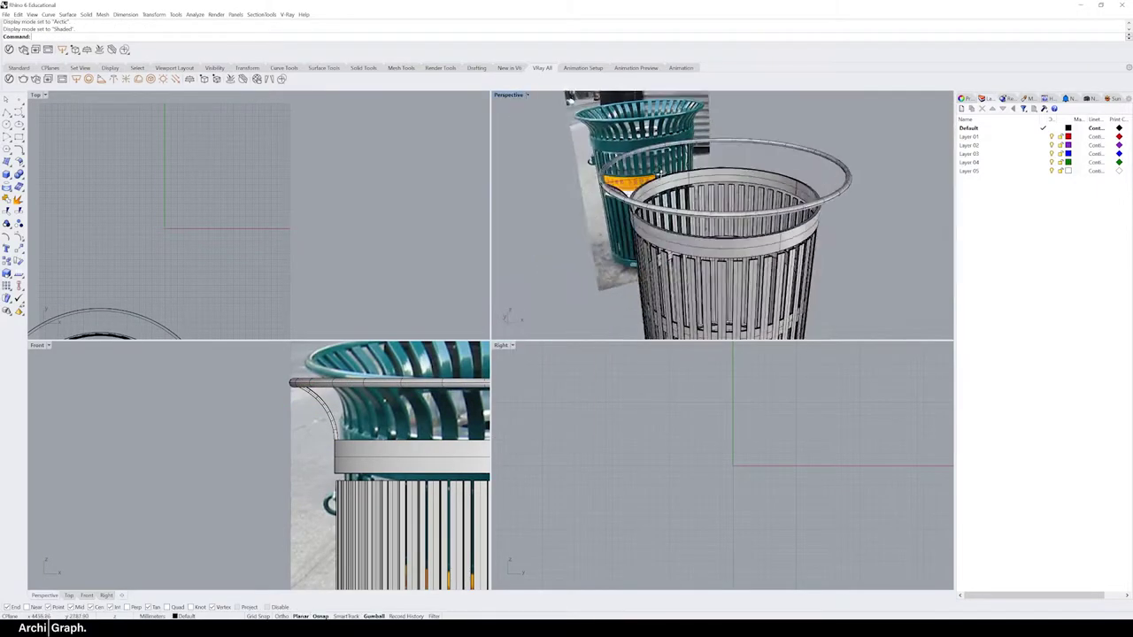
Split the flange using the top rail as the cutter.
{"action": "left_click", "coordinate": [19, 175]}
{"action": "left_click", "coordinate": [43, 179]}
{"action": "left_click", "coordinate": [599, 216]}
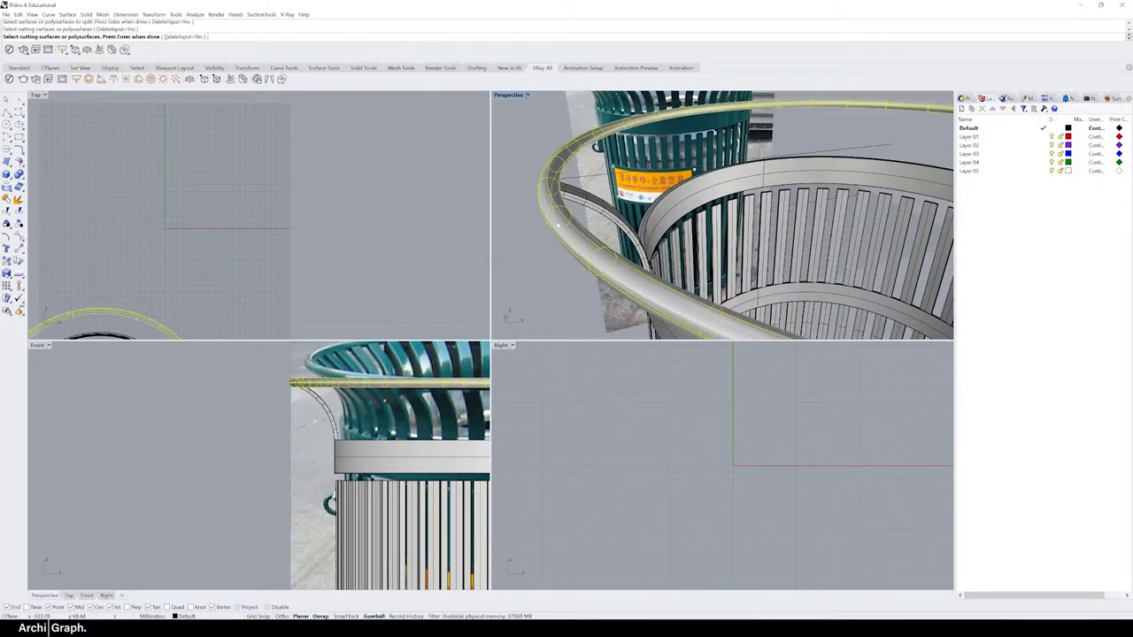
{"action": "key", "text": "Return"}
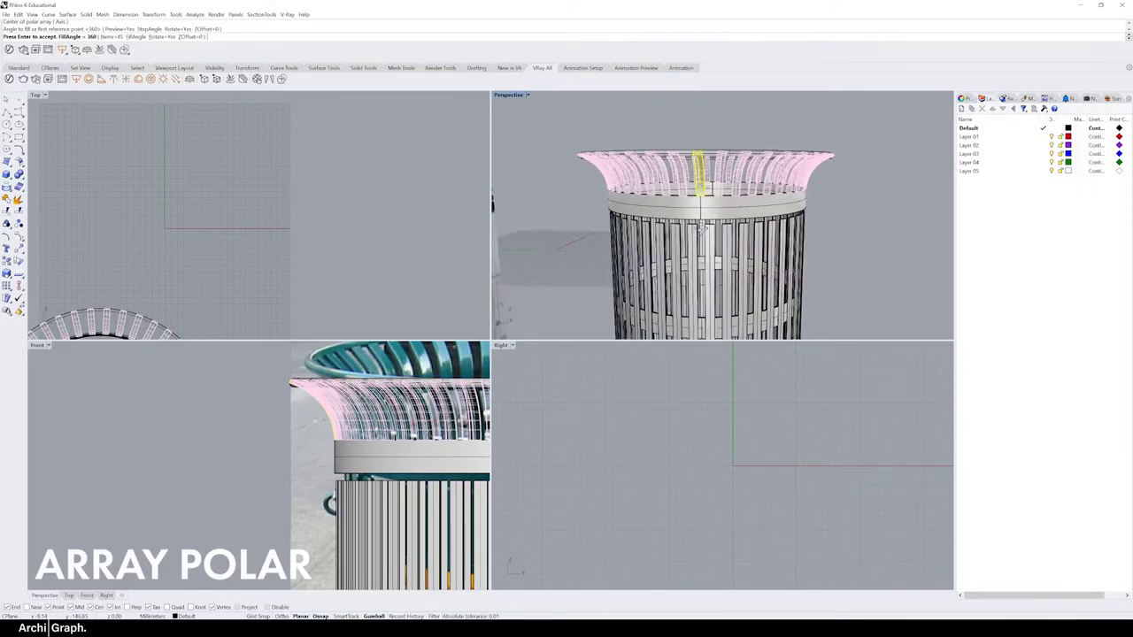
Accept the 360° polar array of the curved top slat around the flared rim.
{"action": "key", "text": "Return"}
{"action": "scroll", "coordinate": [774, 274], "scroll_direction": "up", "scroll_amount": 5}
{"action": "left_click", "coordinate": [739, 252]}
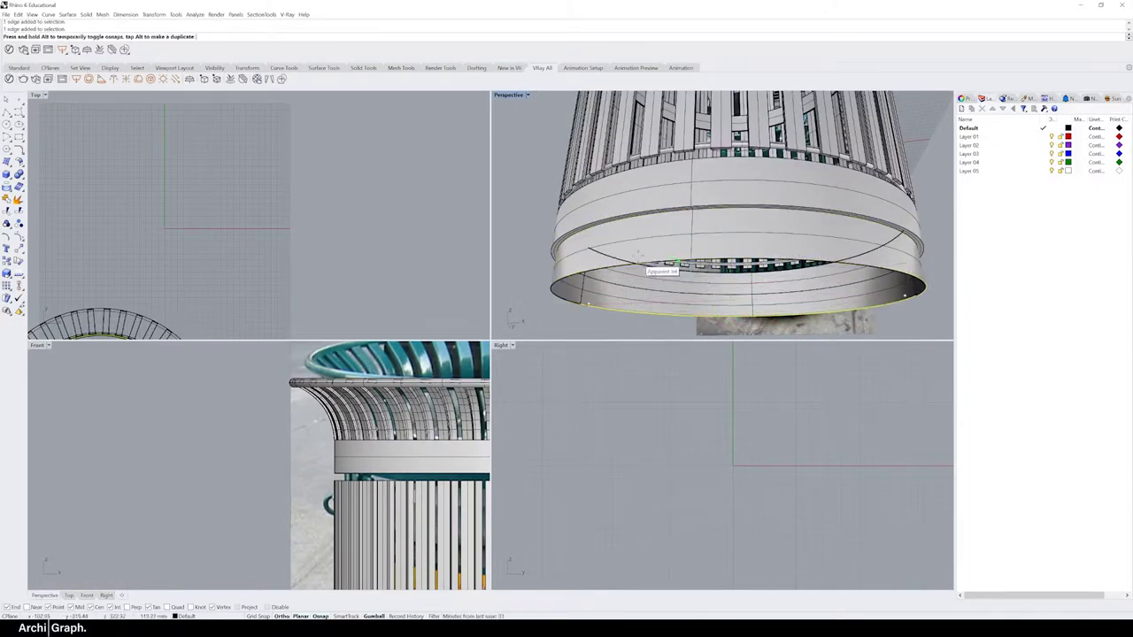
Undo the bottom band widening and duplicate the bottom rim edge as a curve.
{"action": "key", "text": "ctrl+z"}
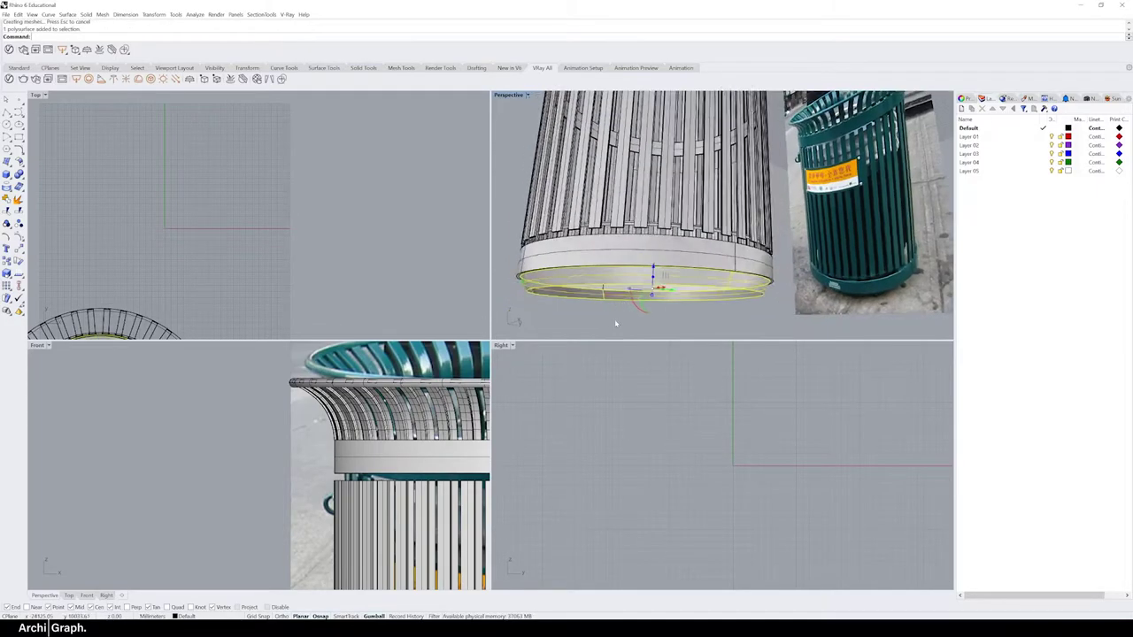
{"action": "left_click", "coordinate": [662, 296], "text": "ctrl+shift"}
{"action": "left_click", "coordinate": [662, 296], "text": "ctrl+shift"}
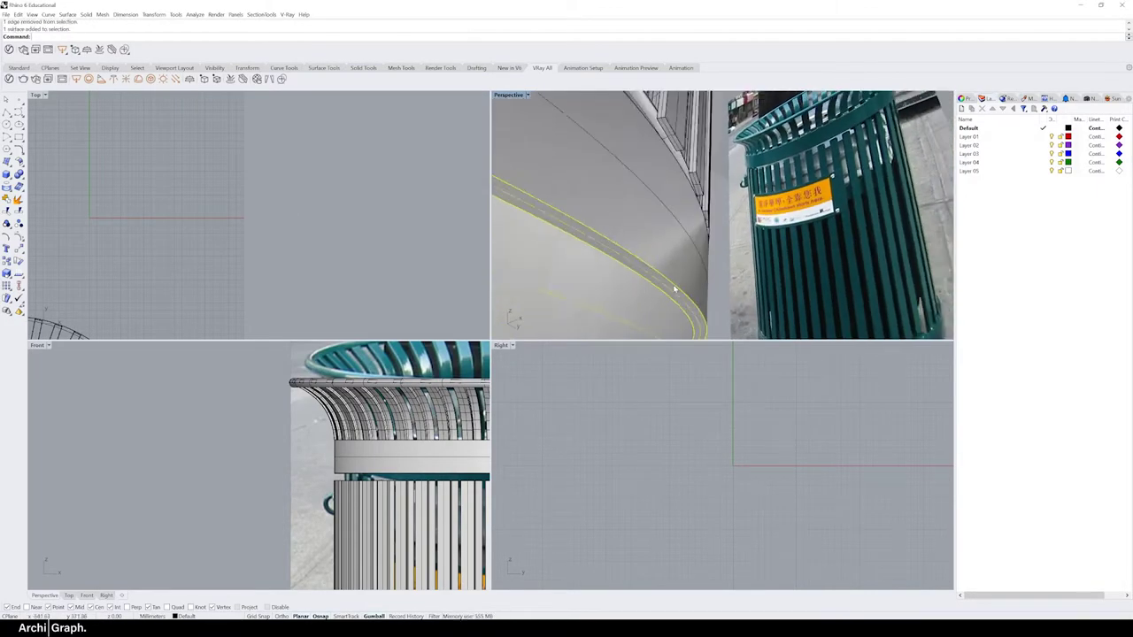
{"action": "scroll", "coordinate": [551, 276], "scroll_direction": "down", "scroll_amount": 5}
{"action": "right_click_drag", "start_coordinate": [562, 301], "coordinate": [601, 305]}
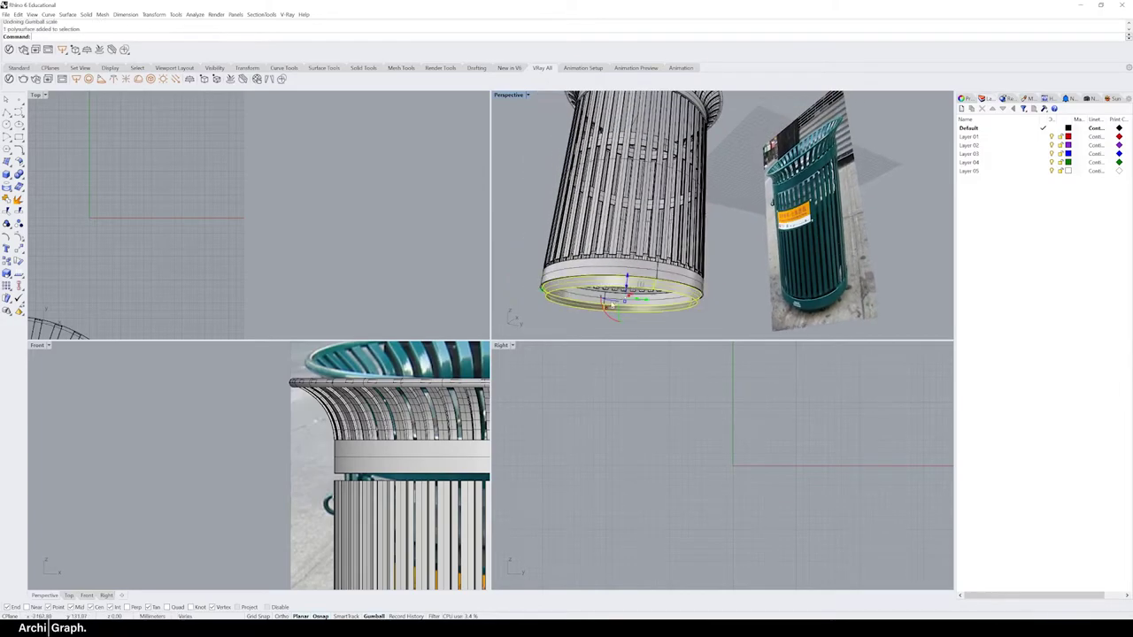
{"action": "left_click", "coordinate": [550, 292], "text": "ctrl+shift"}
{"action": "scroll", "coordinate": [551, 291], "scroll_direction": "up", "scroll_amount": 3}
{"action": "key", "text": "Return"}
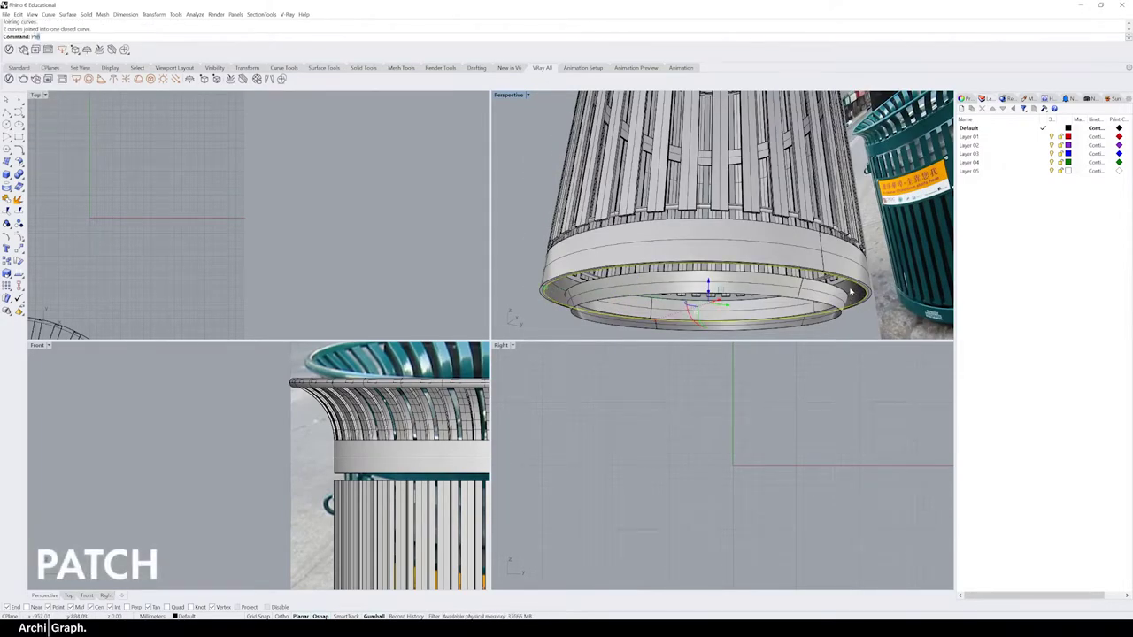
Patch the bottom curve into a base surface and delete the extra bottom disc.
{"action": "key", "text": "Return"}
{"action": "right_click_drag", "start_coordinate": [646, 282], "coordinate": [699, 266]}
{"action": "left_click", "coordinate": [699, 265]}
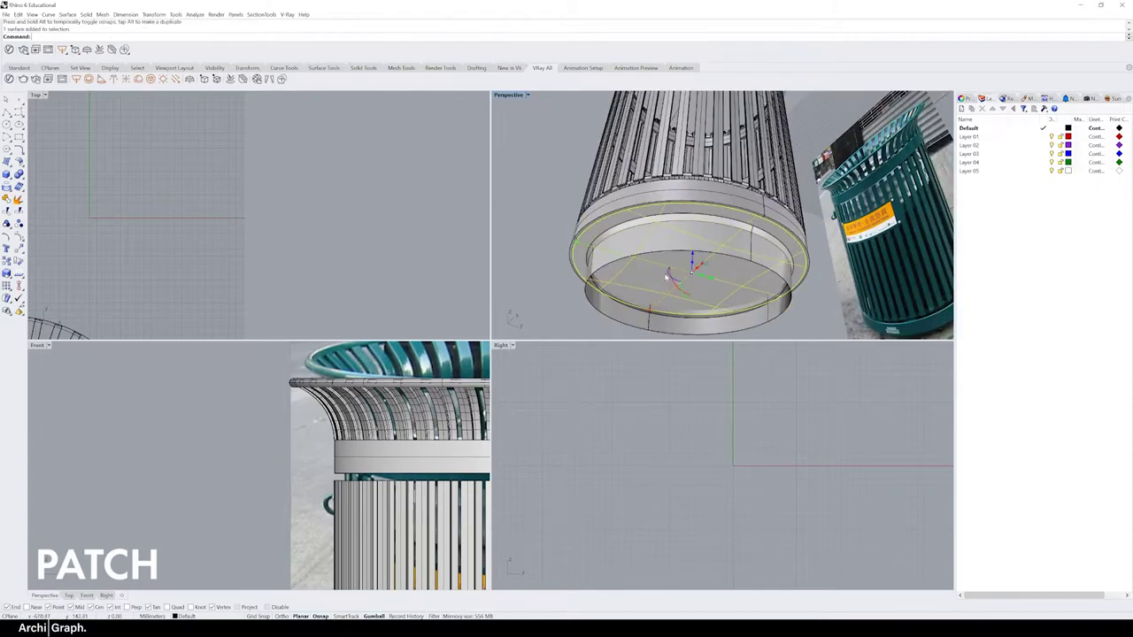
{"action": "key", "text": "ctrl+z"}
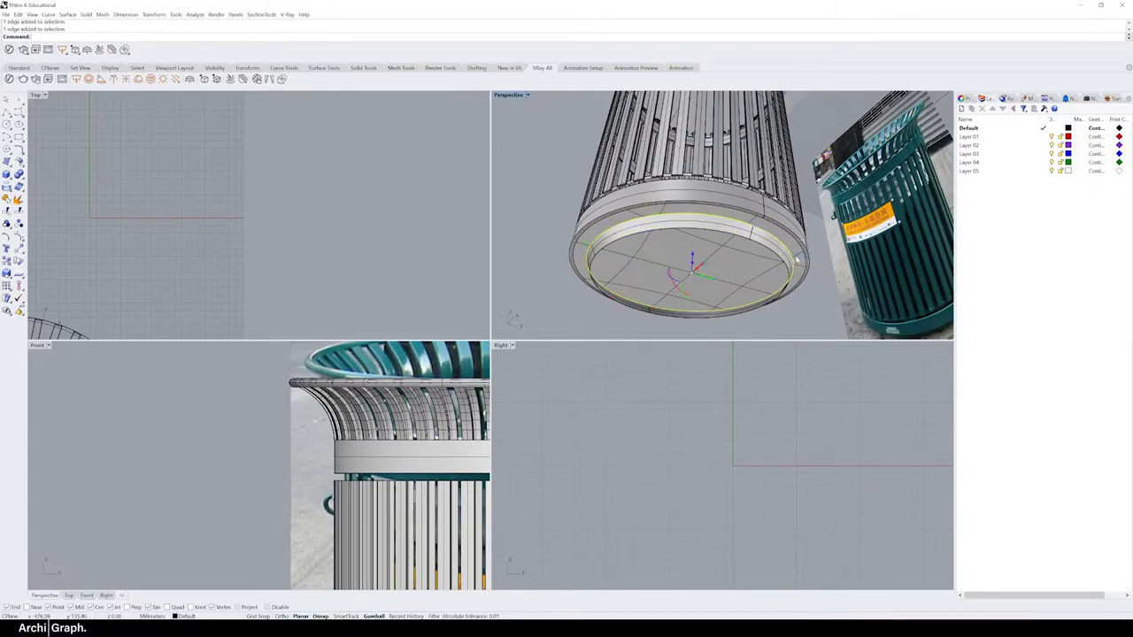
{"action": "right_click_drag", "start_coordinate": [798, 260], "coordinate": [696, 244]}
{"action": "key", "text": "Escape"}
{"action": "key", "text": "Delete"}
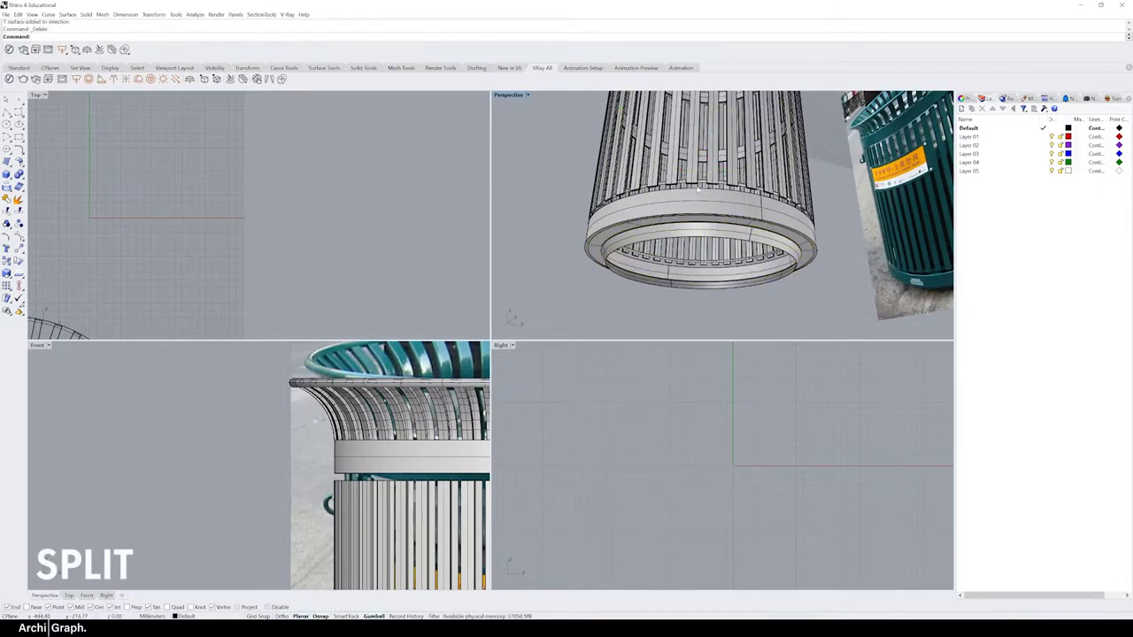
Hide the helper ring curve, use a transparent-background display, and show the reference photo.
{"action": "left_click", "coordinate": [723, 193]}
{"action": "type", "text": "P"}
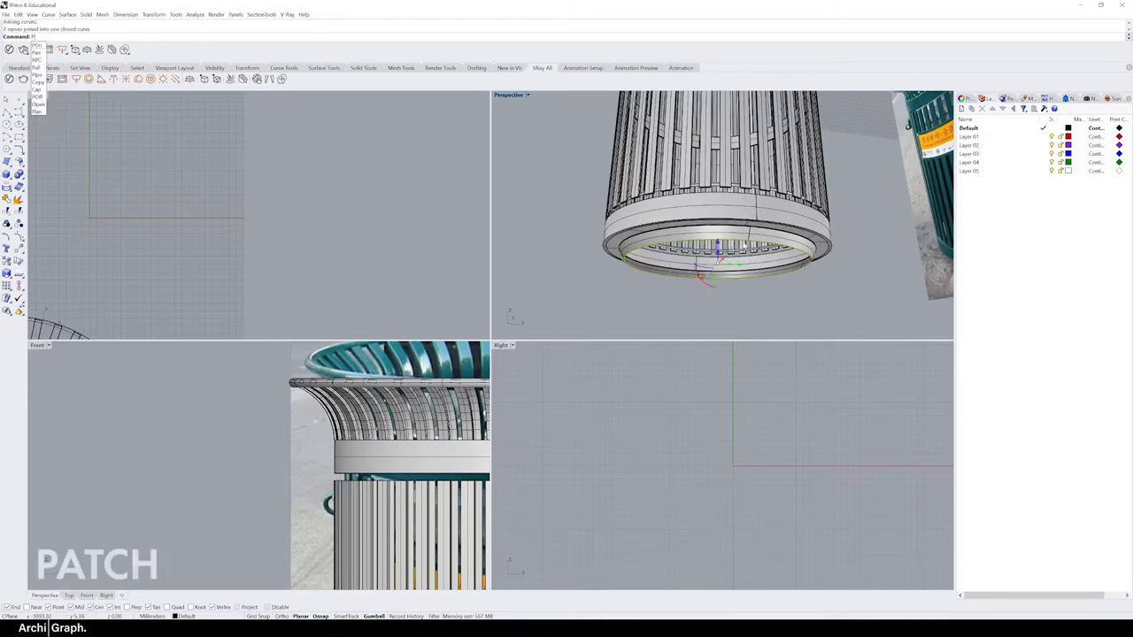
{"action": "key", "text": "Return"}
{"action": "scroll", "coordinate": [746, 266], "scroll_direction": "down", "scroll_amount": 5}
{"action": "right_click_drag", "start_coordinate": [746, 296], "coordinate": [626, 188]}
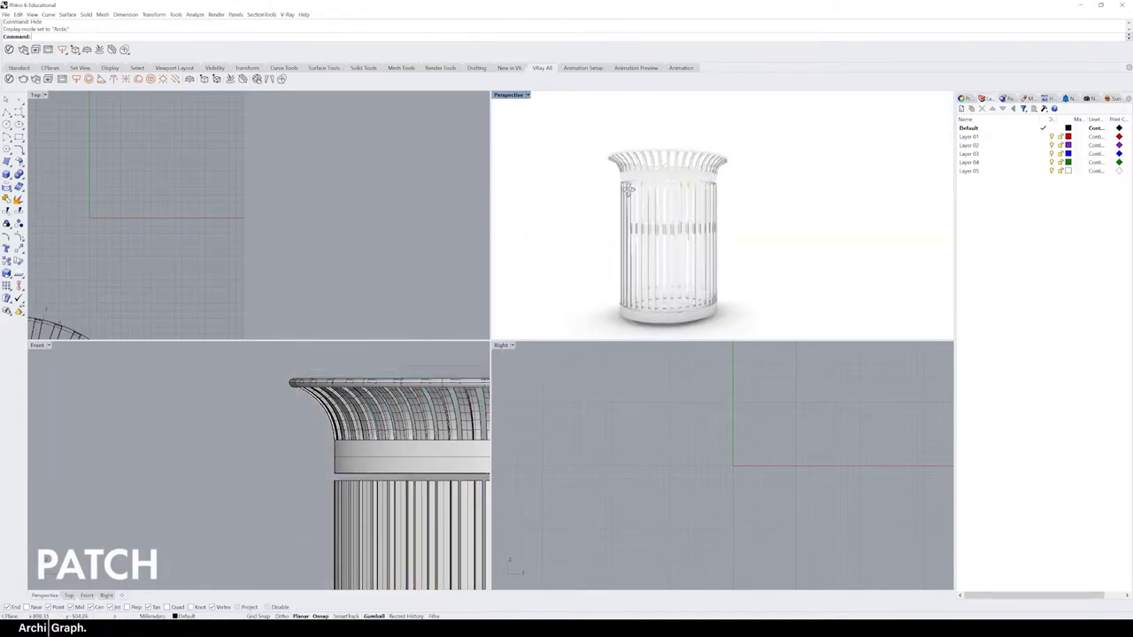
{"action": "left_click", "coordinate": [528, 95]}
{"action": "left_click", "coordinate": [544, 134]}
{"action": "key", "text": "ctrl+alt+h"}
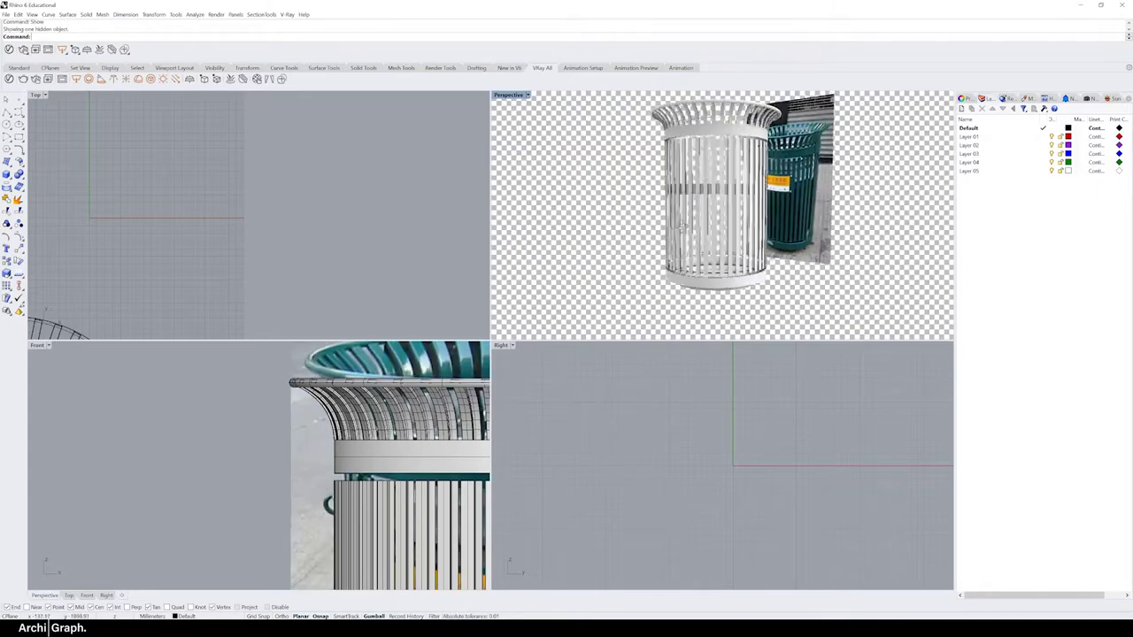
Offset the inner rim curve and loft the two circles into a ledge band.
{"action": "right_click_drag", "start_coordinate": [681, 225], "coordinate": [637, 204]}
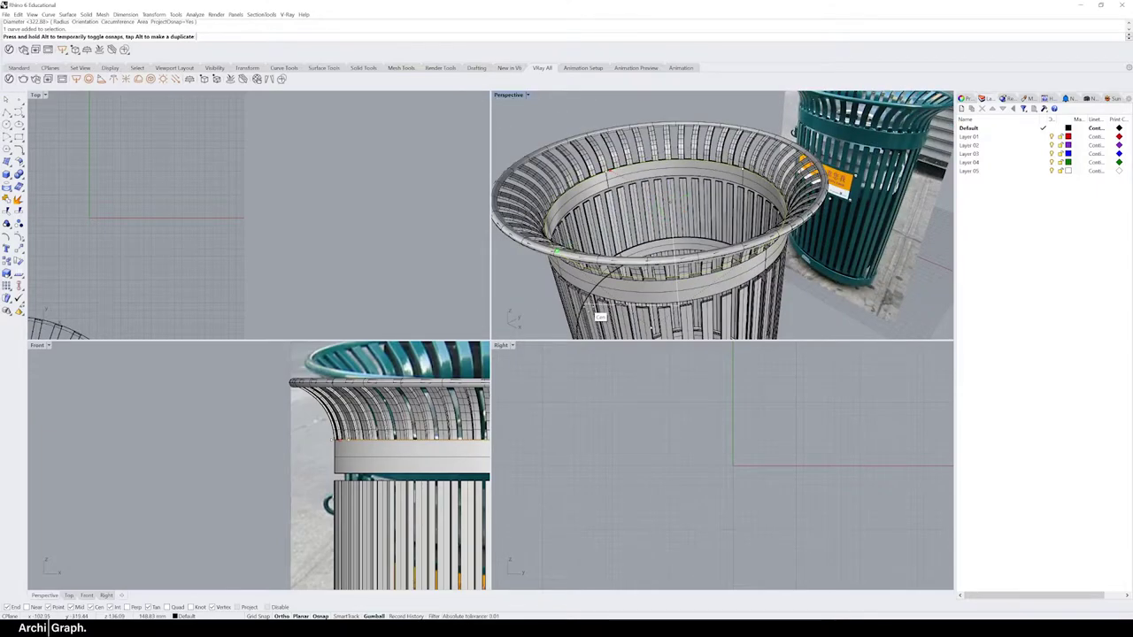
{"action": "scroll", "coordinate": [708, 186], "scroll_direction": "up", "scroll_amount": 5}
{"action": "type", "text": "offset"}
{"action": "key", "text": "Return"}
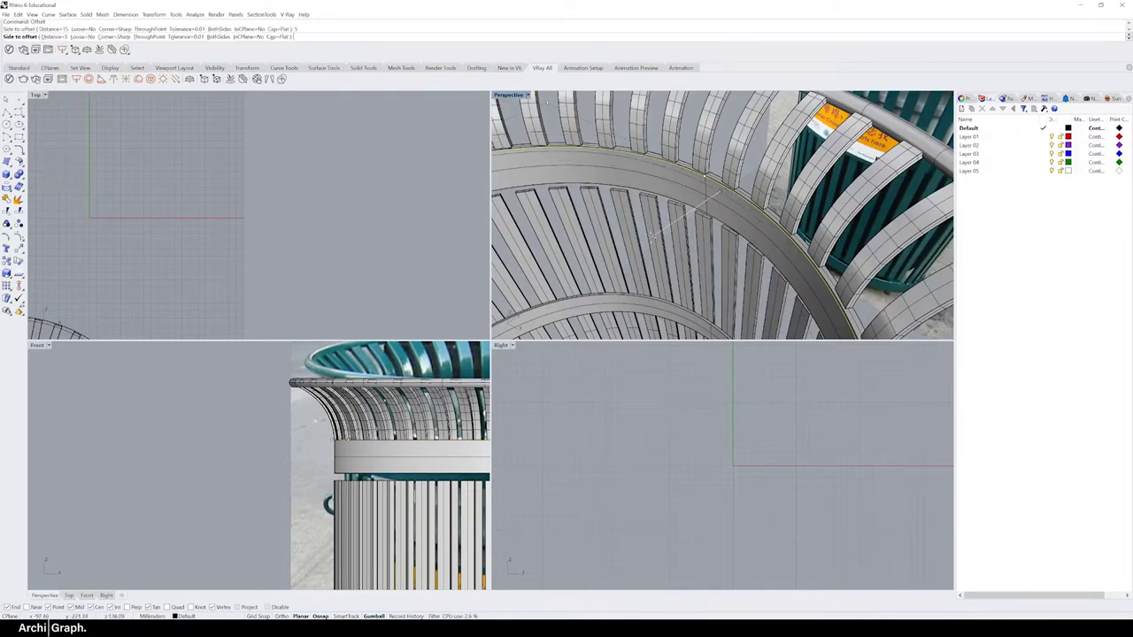
{"action": "left_click", "coordinate": [720, 199]}
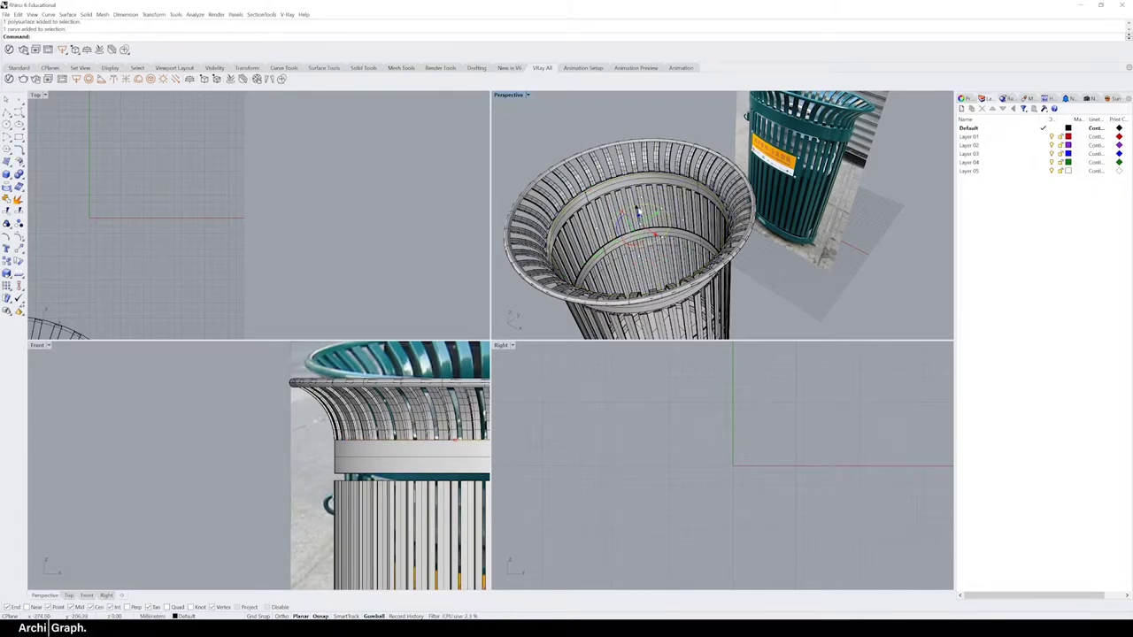
{"action": "left_click", "coordinate": [627, 201]}
{"action": "type", "text": "Loft"}
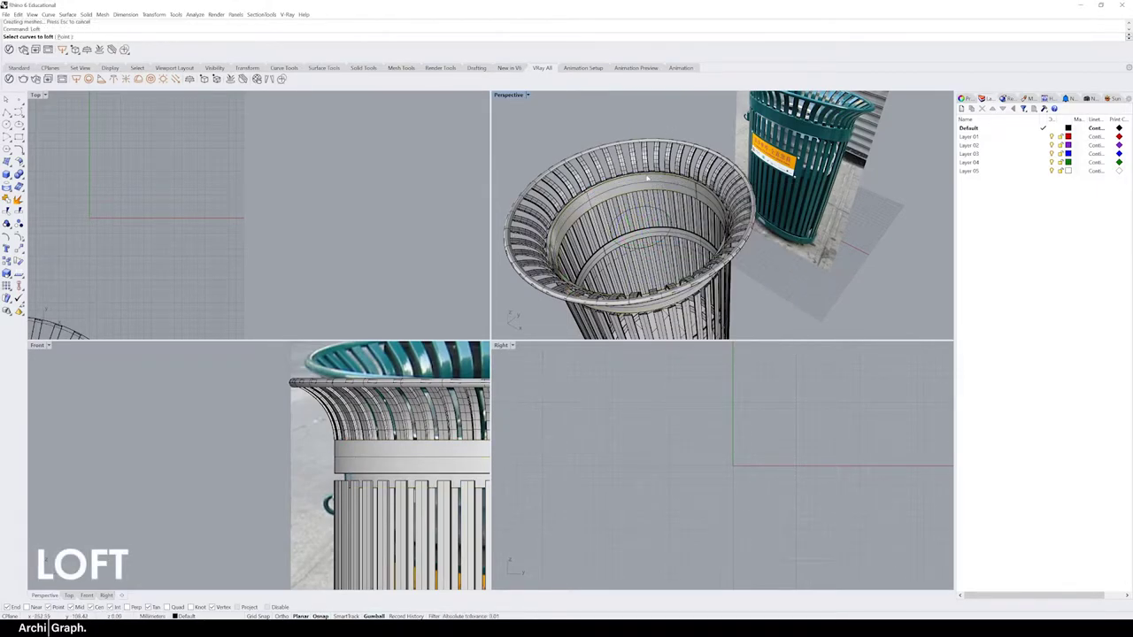
{"action": "key", "text": "Return"}
{"action": "key", "text": "Return"}
{"action": "scroll", "coordinate": [633, 199], "scroll_direction": "up", "scroll_amount": 4}
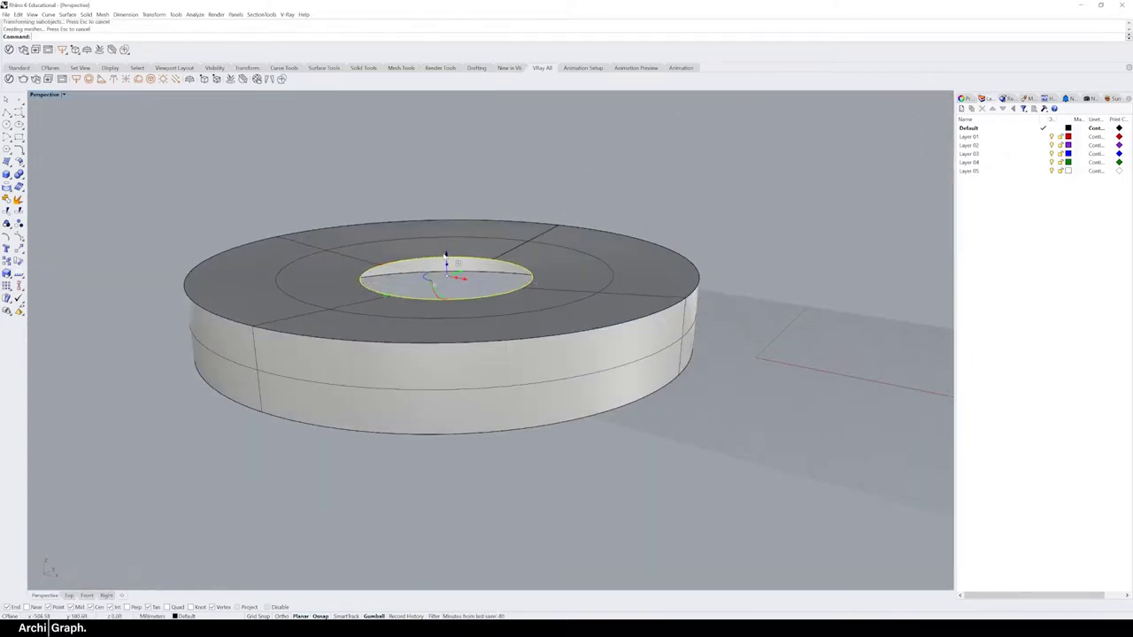
Extrude the inner hole wall, join the ring, and pick inner and outer top edges for 1.00 fillets.
{"action": "left_click_drag", "start_coordinate": [445, 255], "coordinate": [445, 265]}
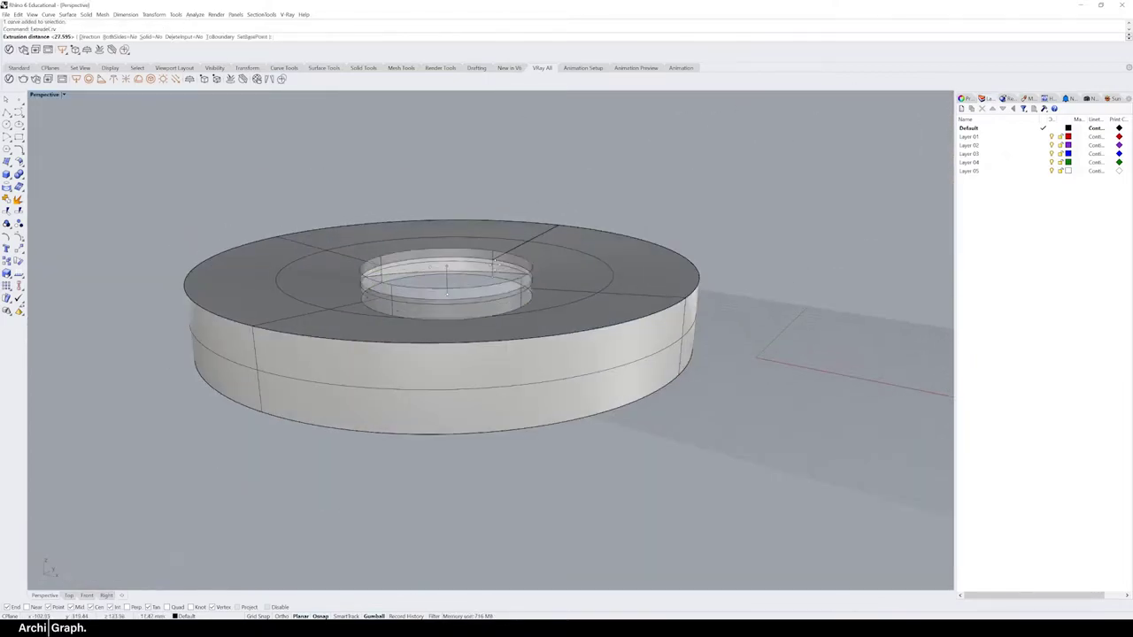
{"action": "key", "text": "ctrl+a"}
{"action": "key", "text": "ctrl+j"}
{"action": "left_click", "coordinate": [470, 255]}
{"action": "left_click", "coordinate": [549, 223]}
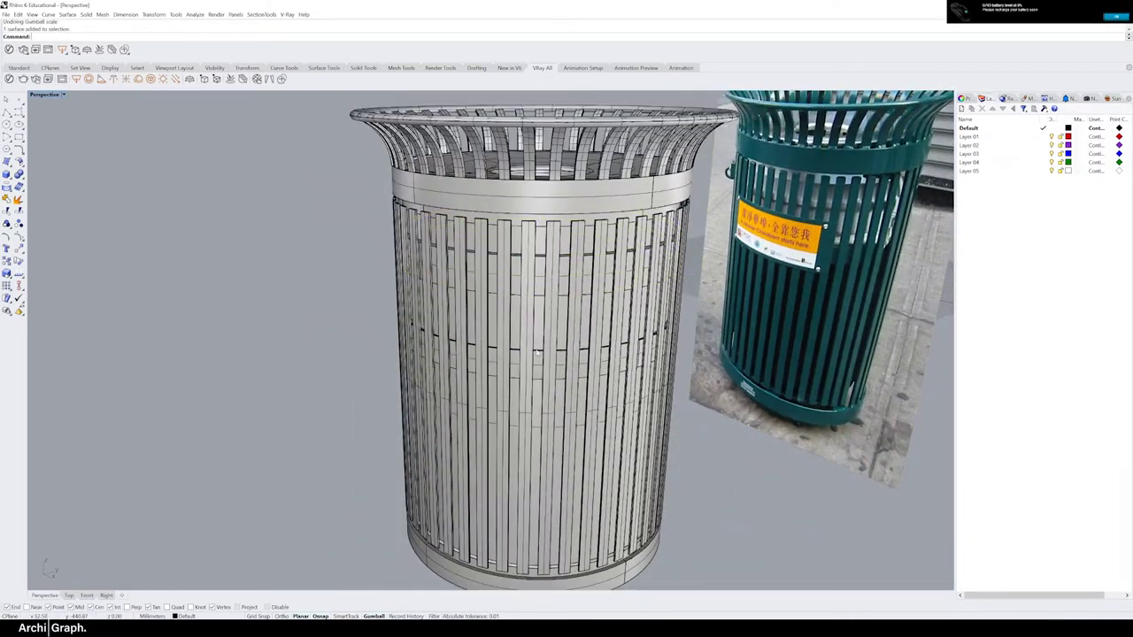
Restore the deleted ring on the bin and orbit around it.
{"action": "key", "text": "ctrl+z"}
{"action": "scroll", "coordinate": [580, 351], "scroll_direction": "up", "scroll_amount": 5}
{"action": "scroll", "coordinate": [571, 354], "scroll_direction": "down", "scroll_amount": 3}
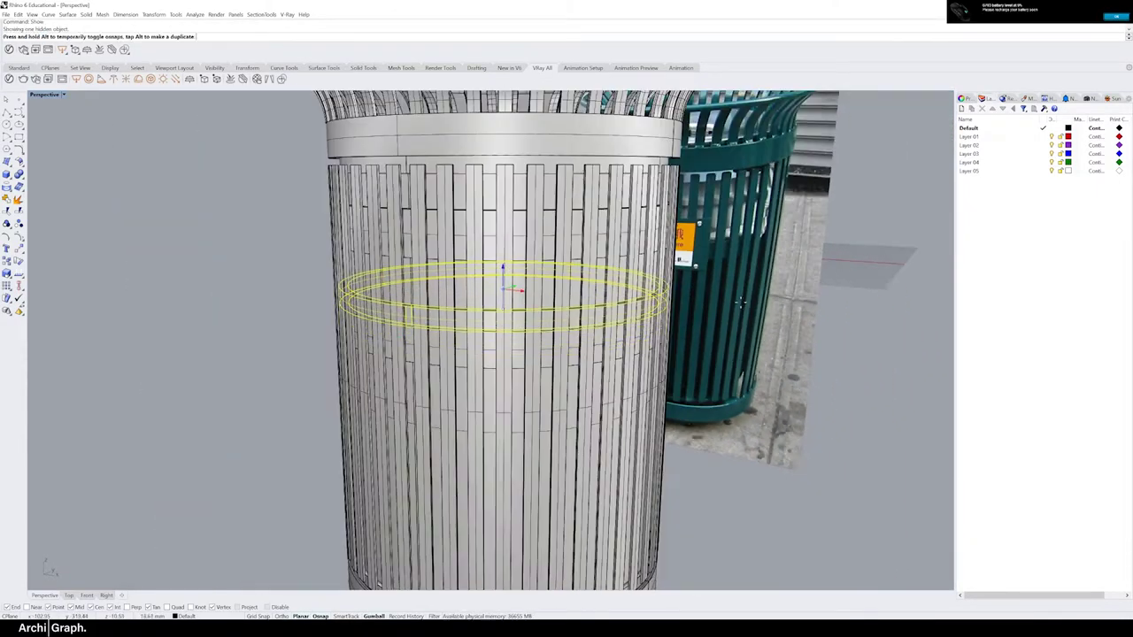
{"action": "scroll", "coordinate": [570, 354], "scroll_direction": "down", "scroll_amount": 2}
{"action": "scroll", "coordinate": [490, 280], "scroll_direction": "down", "scroll_amount": 3}
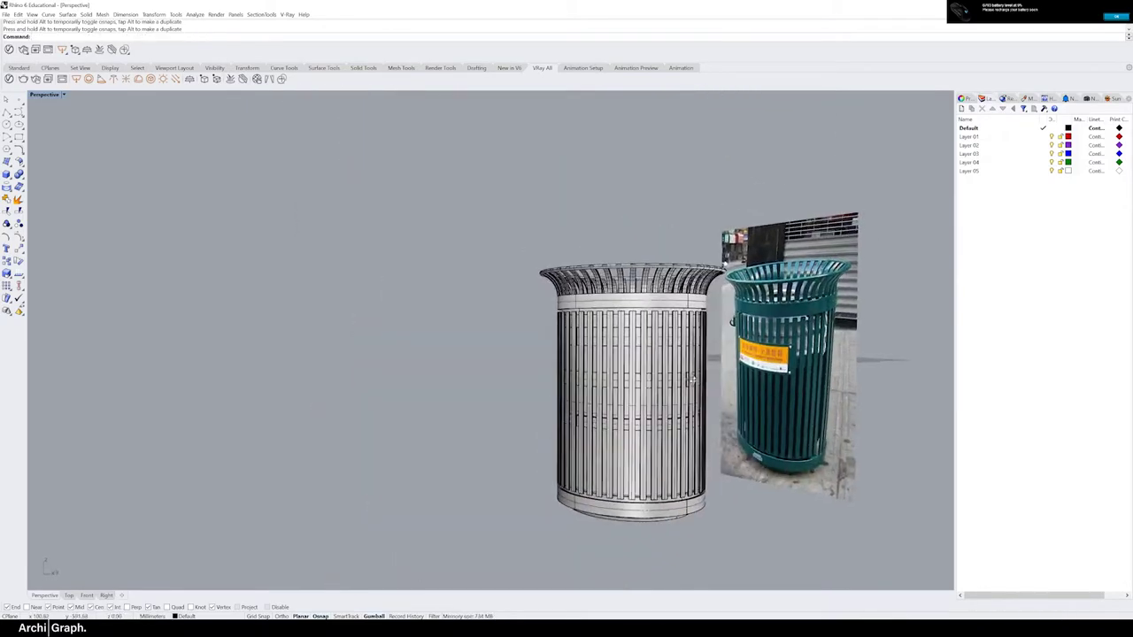
{"action": "mouse_move", "coordinate": [489, 279]}
{"action": "right_mouse_down"}
{"action": "mouse_move", "coordinate": [526, 336]}
{"action": "mouse_move", "coordinate": [531, 292]}
{"action": "right_mouse_up"}
{"action": "scroll", "coordinate": [526, 336], "scroll_direction": "up", "scroll_amount": 5}
Select the bin's inner bottom, then zoom out to the wall and floor backdrop.
{"action": "left_click", "coordinate": [625, 408]}
{"action": "scroll", "coordinate": [625, 408], "scroll_direction": "up", "scroll_amount": 5}
{"action": "scroll", "coordinate": [625, 408], "scroll_direction": "up", "scroll_amount": 3}
{"action": "scroll", "coordinate": [566, 354], "scroll_direction": "down", "scroll_amount": 8}
{"action": "scroll", "coordinate": [515, 282], "scroll_direction": "up", "scroll_amount": 8}
{"action": "scroll", "coordinate": [486, 410], "scroll_direction": "down", "scroll_amount": 6}
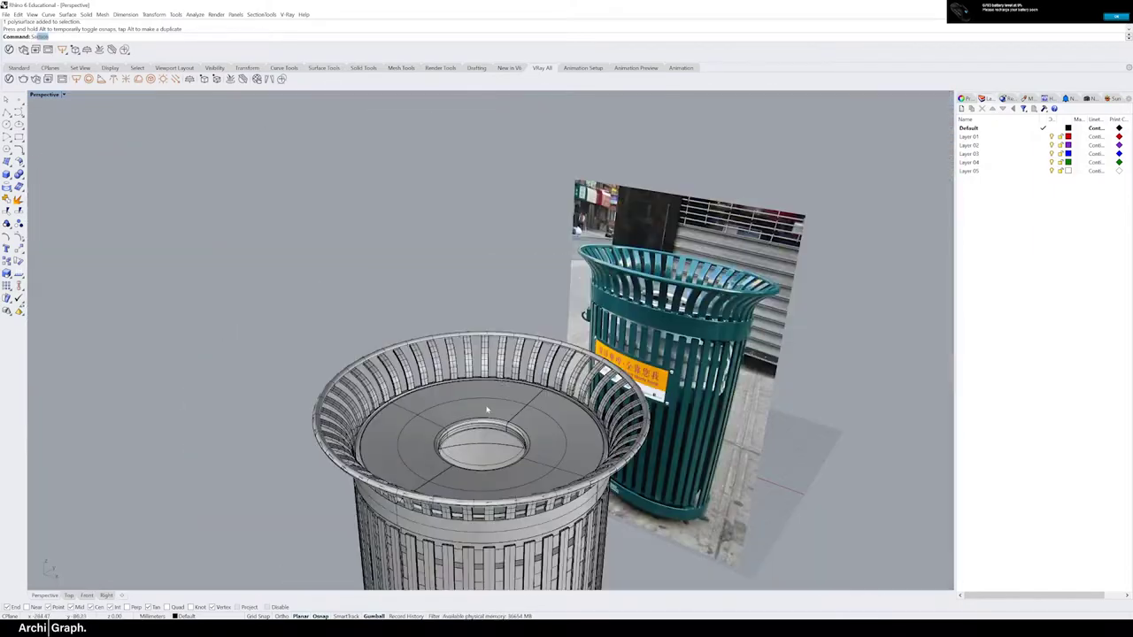
{"action": "scroll", "coordinate": [459, 343], "scroll_direction": "down", "scroll_amount": 5}
{"action": "right_click_drag", "start_coordinate": [425, 354], "coordinate": [303, 372]}
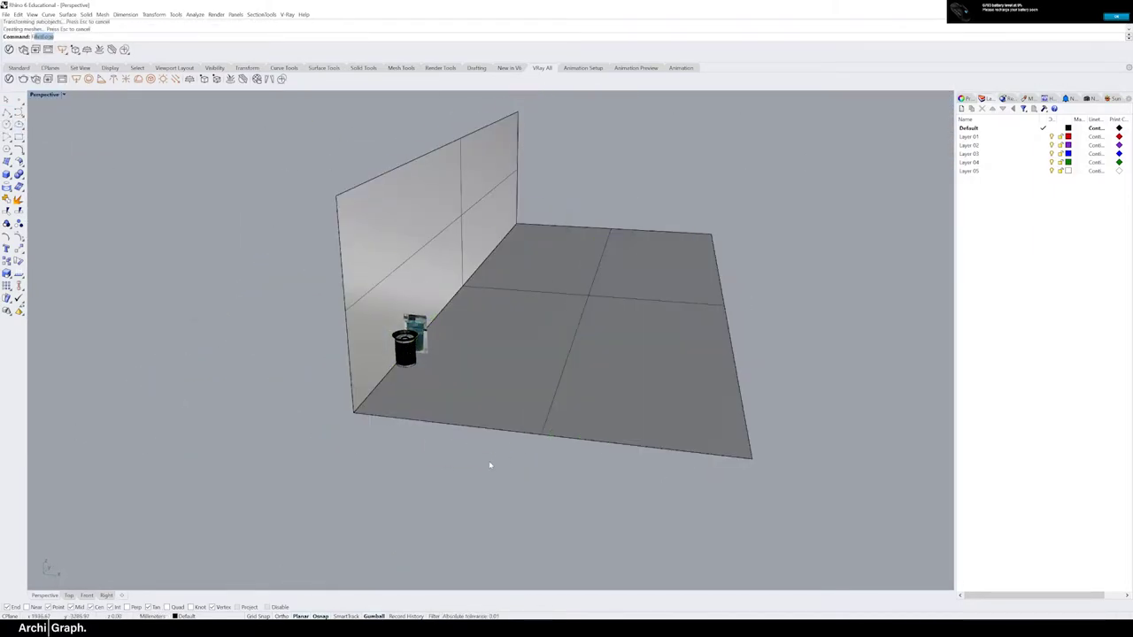
Fillet the wall–floor edge into a smooth curved cove.
{"action": "key", "text": "Return"}
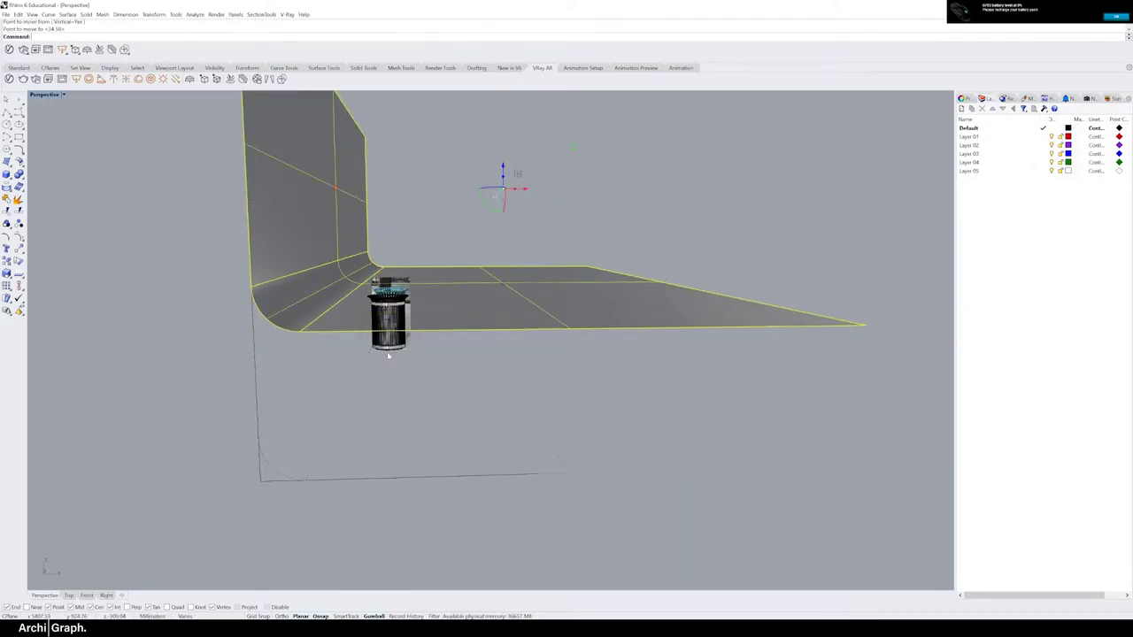
{"action": "scroll", "coordinate": [404, 280], "scroll_direction": "down", "scroll_amount": 5}
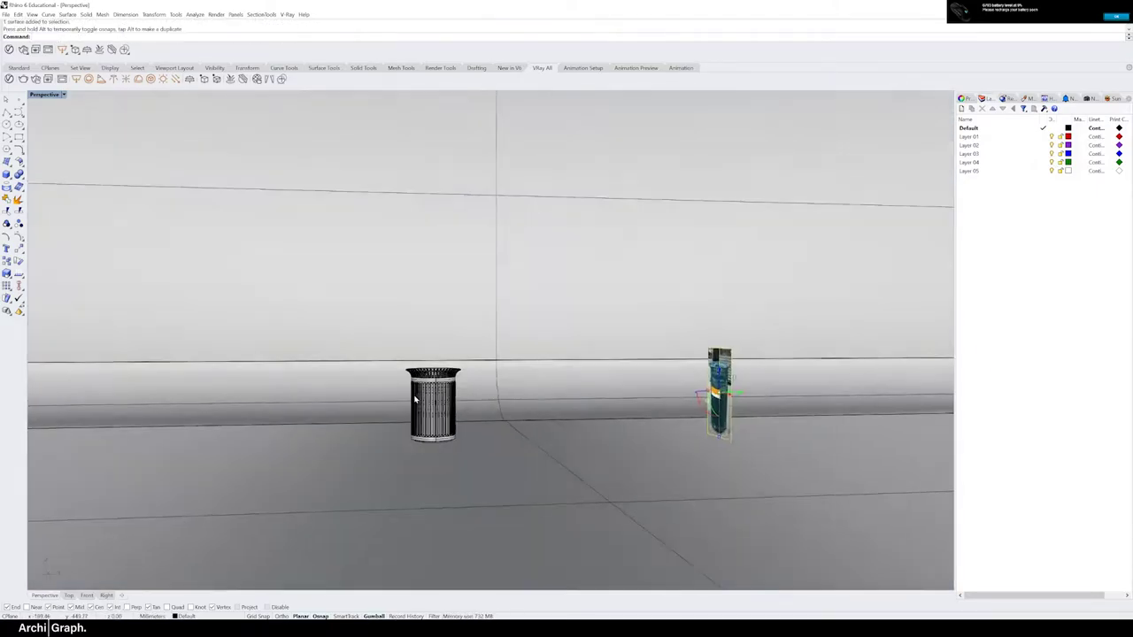
{"action": "scroll", "coordinate": [403, 279], "scroll_direction": "down", "scroll_amount": 5}
Move the wall-and-floor backdrop beside the bins and select it.
{"action": "left_click", "coordinate": [598, 368]}
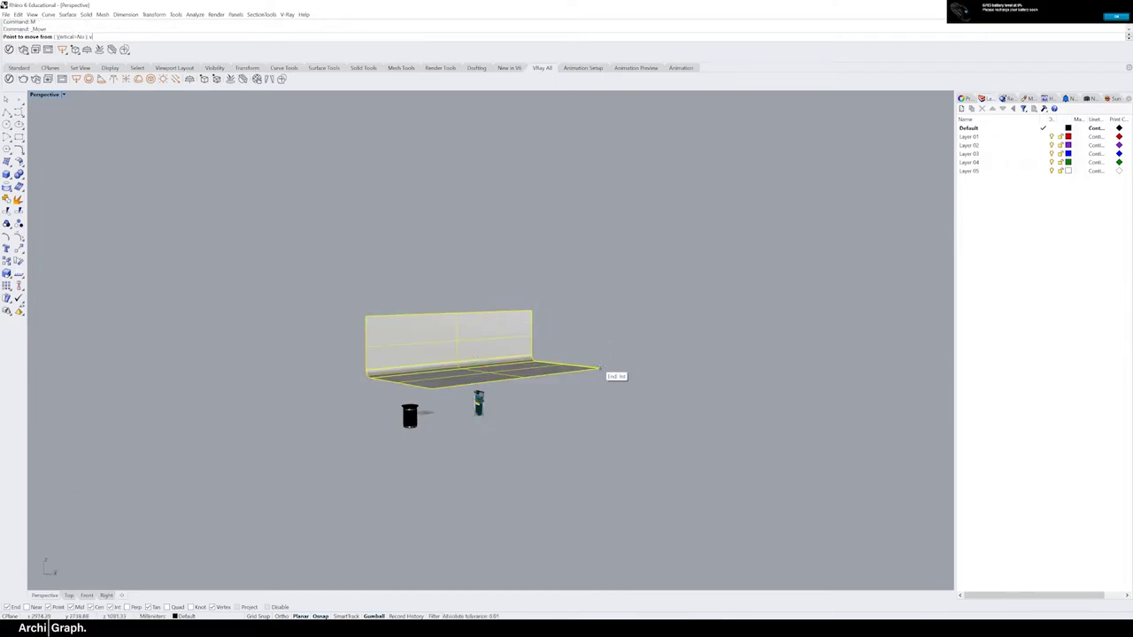
{"action": "left_click", "coordinate": [329, 237]}
{"action": "scroll", "coordinate": [317, 332], "scroll_direction": "up", "scroll_amount": 3}
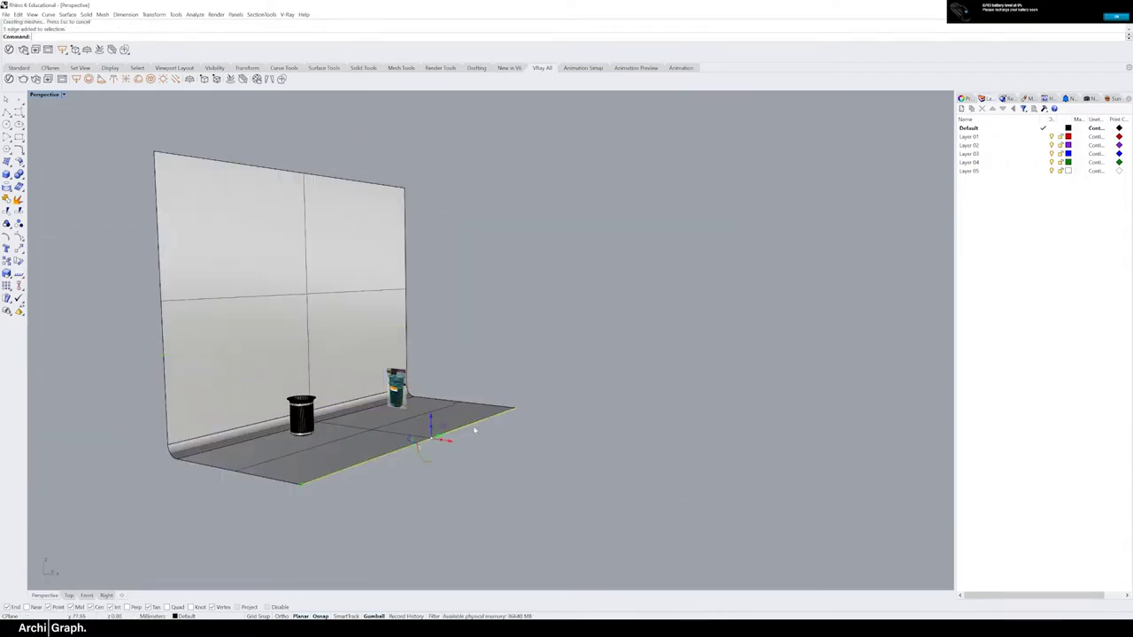
{"action": "left_click", "coordinate": [301, 337]}
{"action": "scroll", "coordinate": [300, 337], "scroll_direction": "up", "scroll_amount": 8}
{"action": "scroll", "coordinate": [289, 338], "scroll_direction": "down", "scroll_amount": 2}
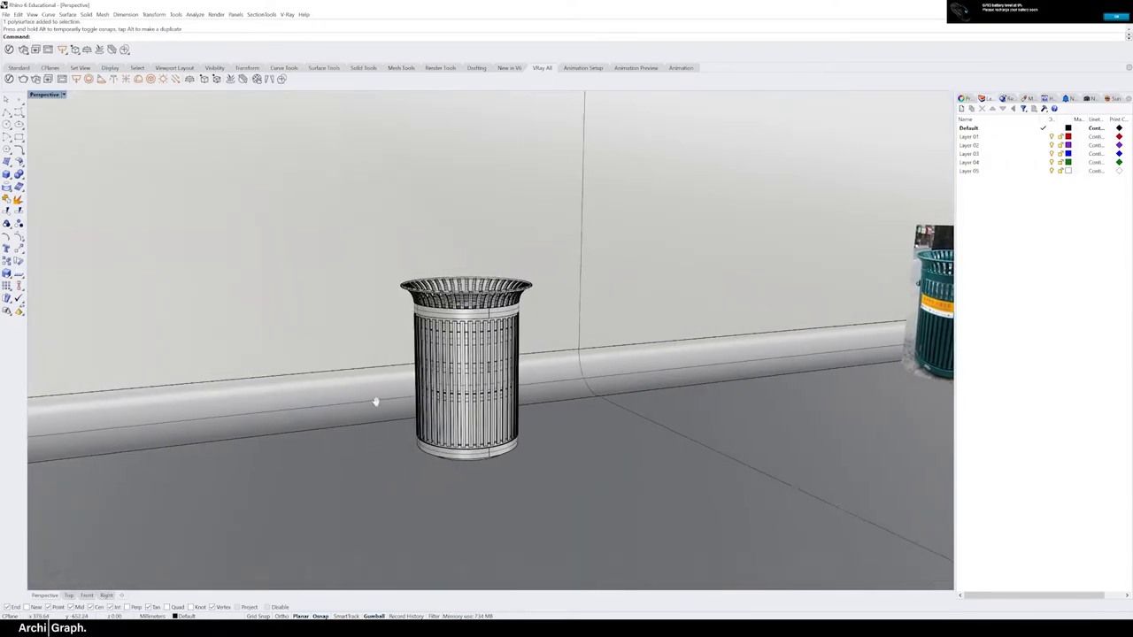
Enable the V-Ray Material Override and start the interactive render.
{"action": "left_click", "coordinate": [245, 203]}
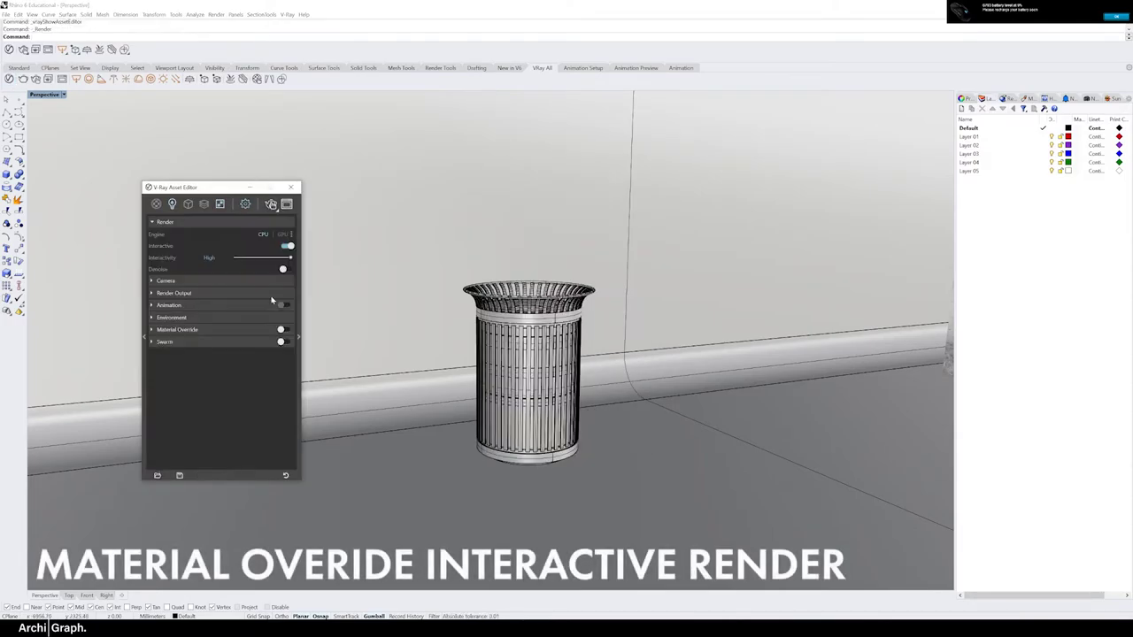
{"action": "left_click", "coordinate": [285, 330]}
{"action": "left_click", "coordinate": [270, 203]}
{"action": "left_click", "coordinate": [214, 340]}
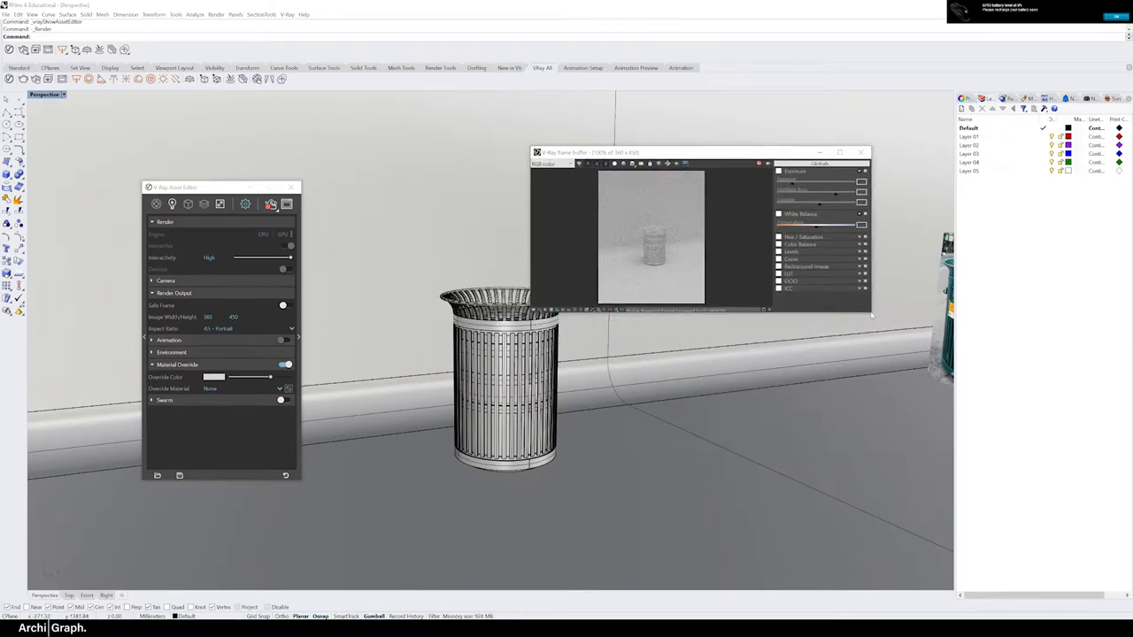
Adjust the camera Exposure Value and turn on frame-buffer exposure correction.
{"action": "left_click", "coordinate": [174, 293]}
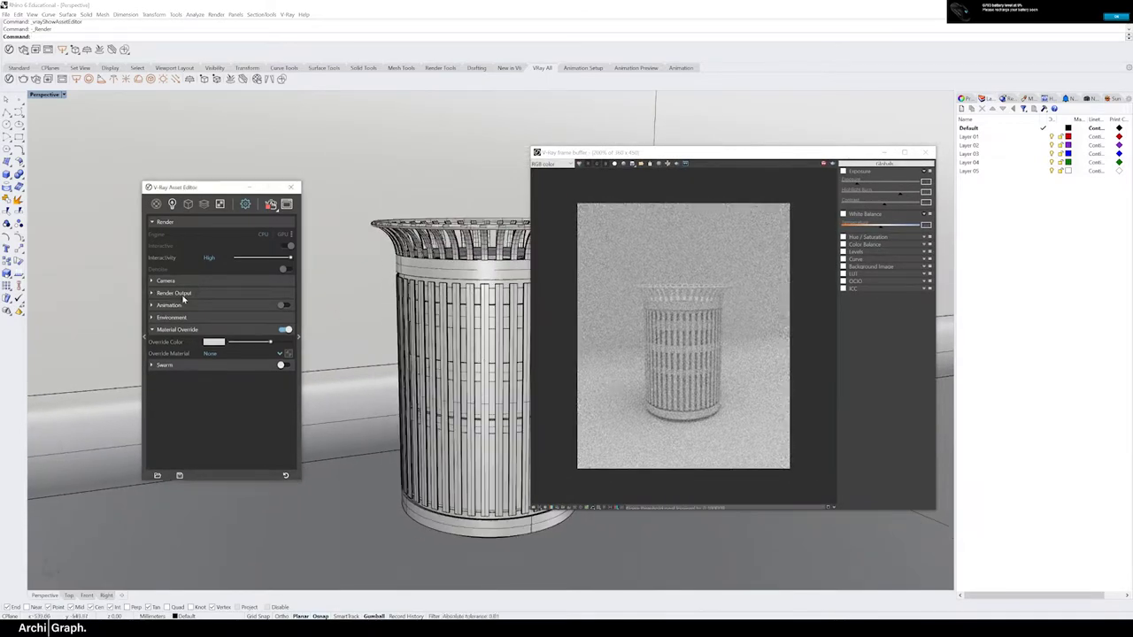
{"action": "left_click", "coordinate": [166, 281]}
{"action": "key", "text": "Return"}
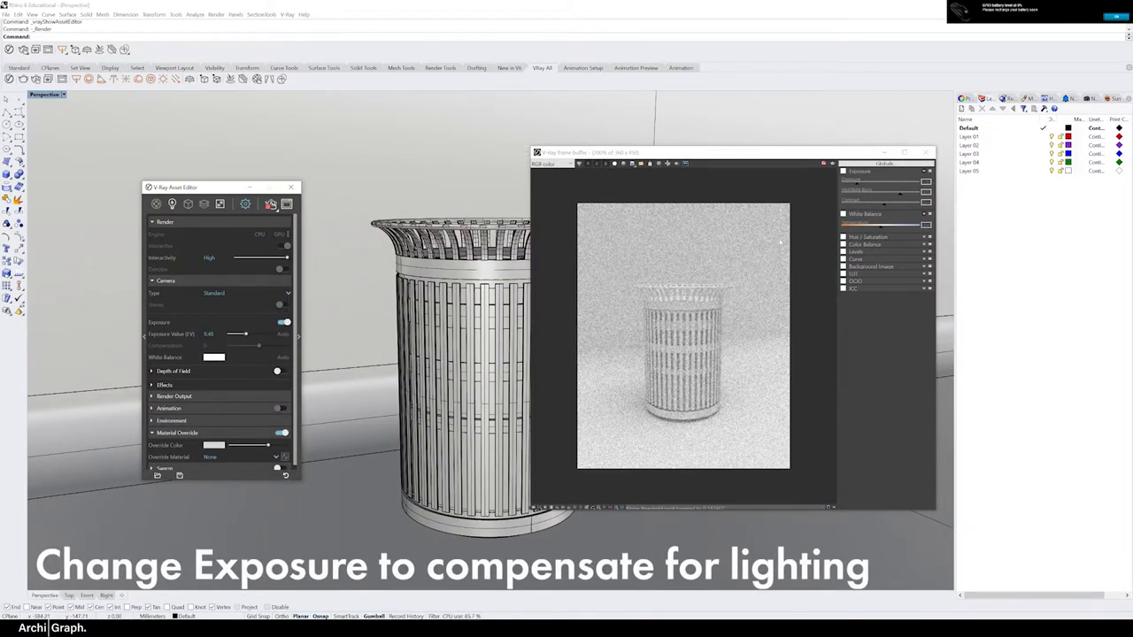
{"action": "left_click", "coordinate": [843, 171]}
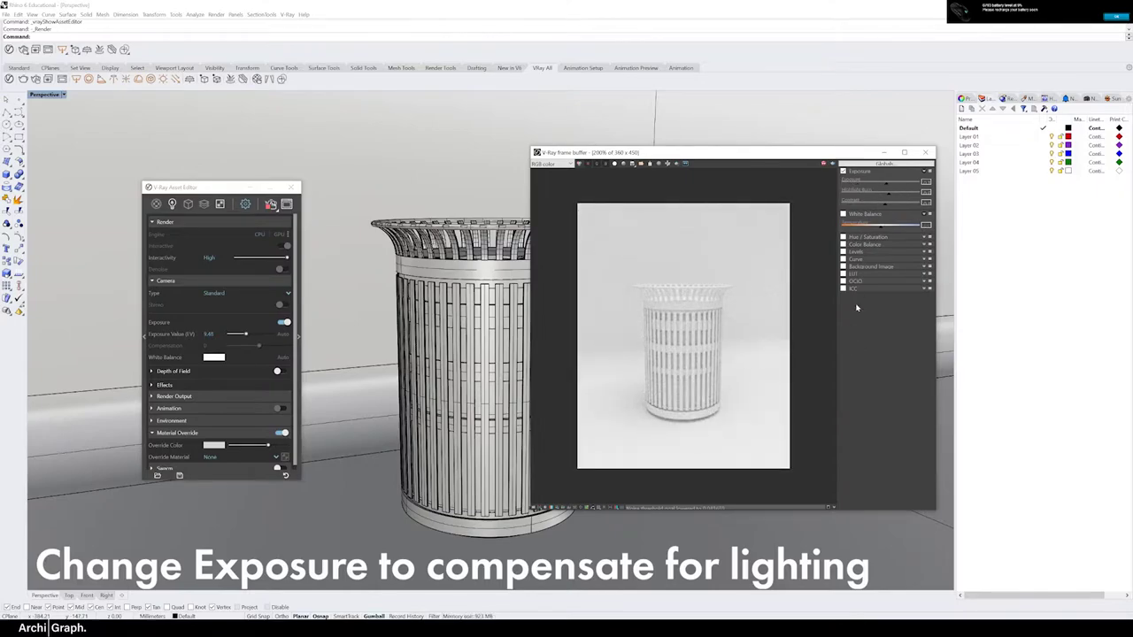
Set the render output size to 900×1125 and open the material library.
{"action": "left_click", "coordinate": [174, 396]}
{"action": "type", "text": "900"}
{"action": "key", "text": "Return"}
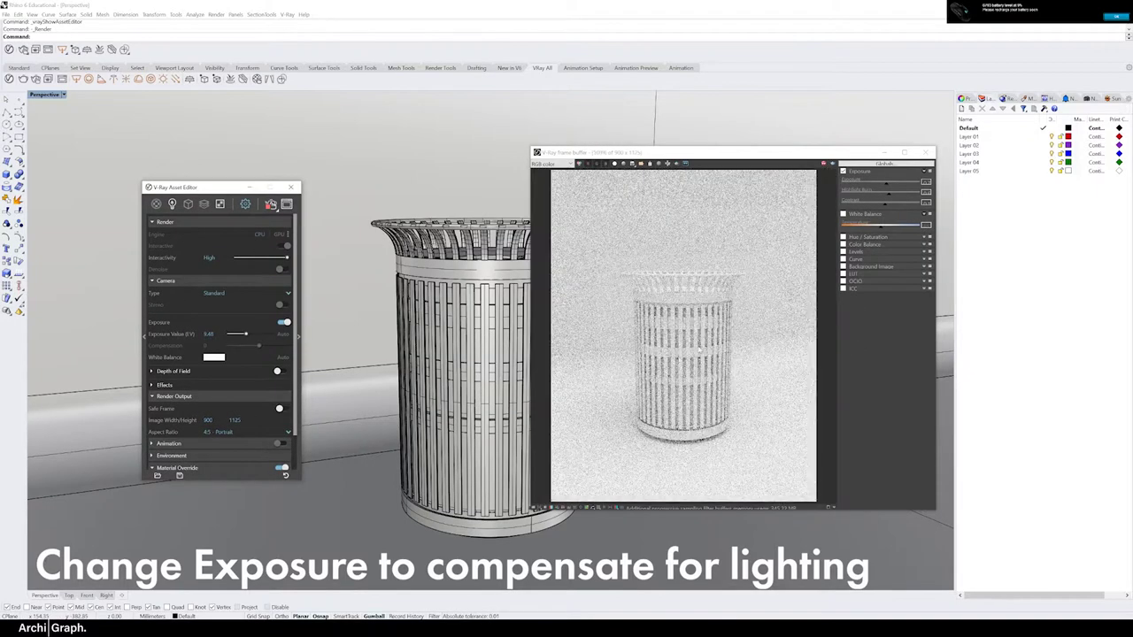
{"action": "left_click", "coordinate": [146, 336]}
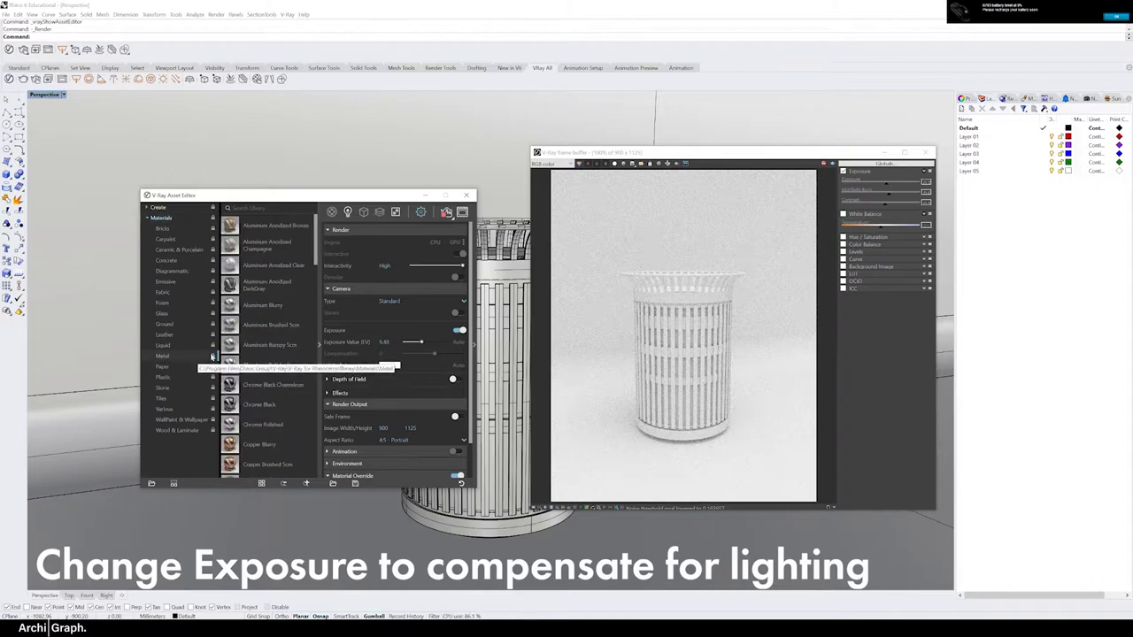
Add Metal Painted Bumpy Red to the scene and change its diffuse colour to dark green.
{"action": "scroll", "coordinate": [285, 328], "scroll_direction": "down", "scroll_amount": 2}
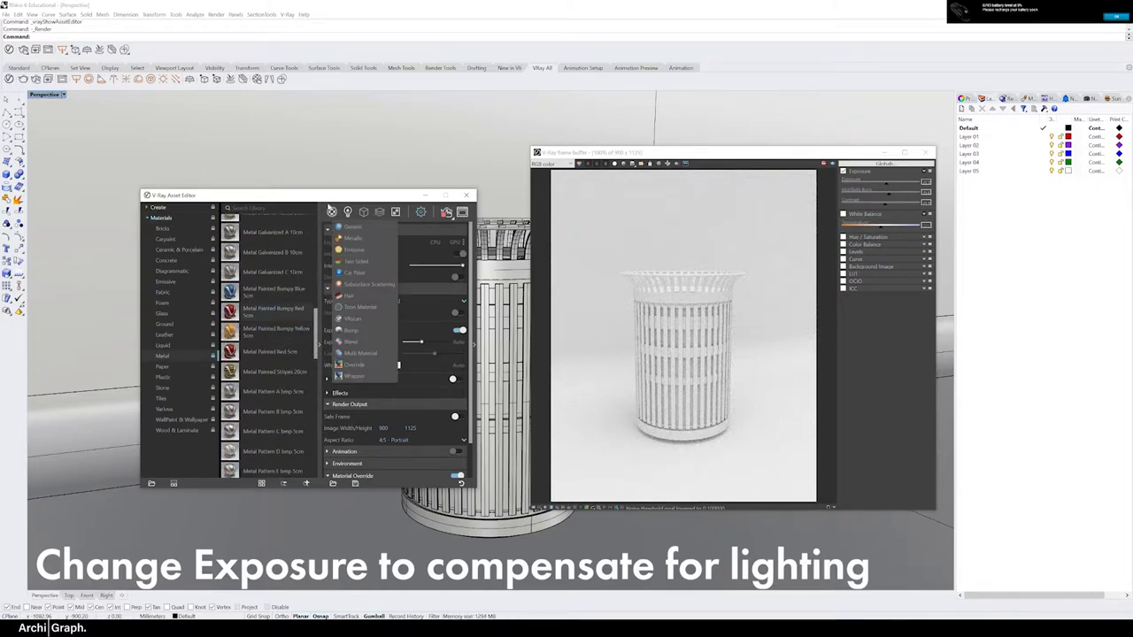
{"action": "left_click_drag", "start_coordinate": [270, 309], "coordinate": [328, 254]}
{"action": "left_click", "coordinate": [329, 254]}
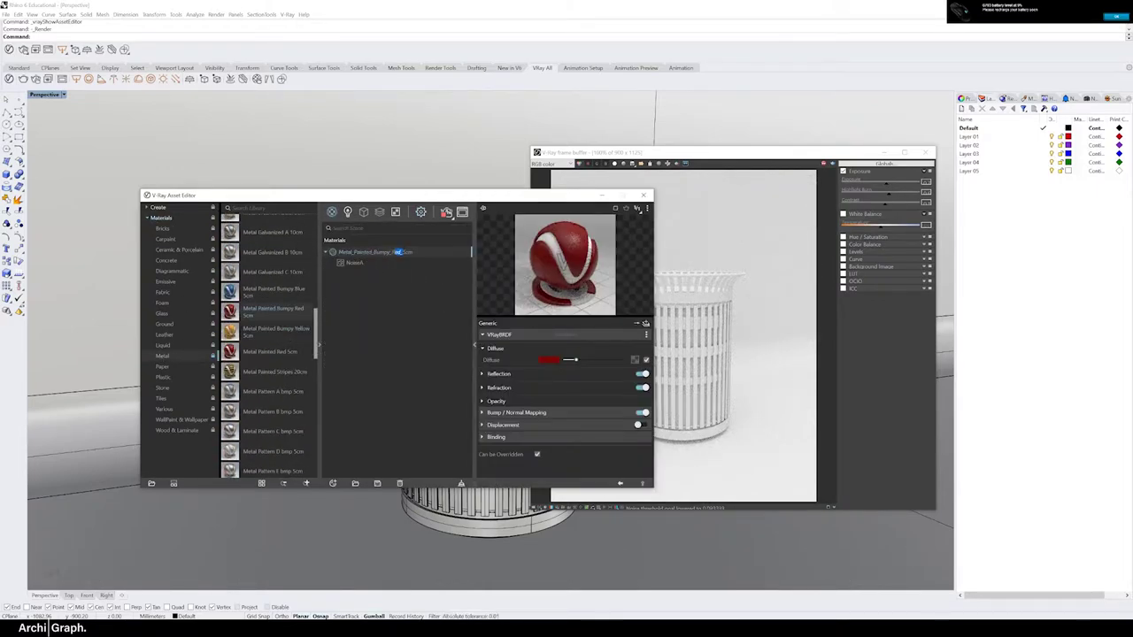
{"action": "left_click", "coordinate": [549, 359]}
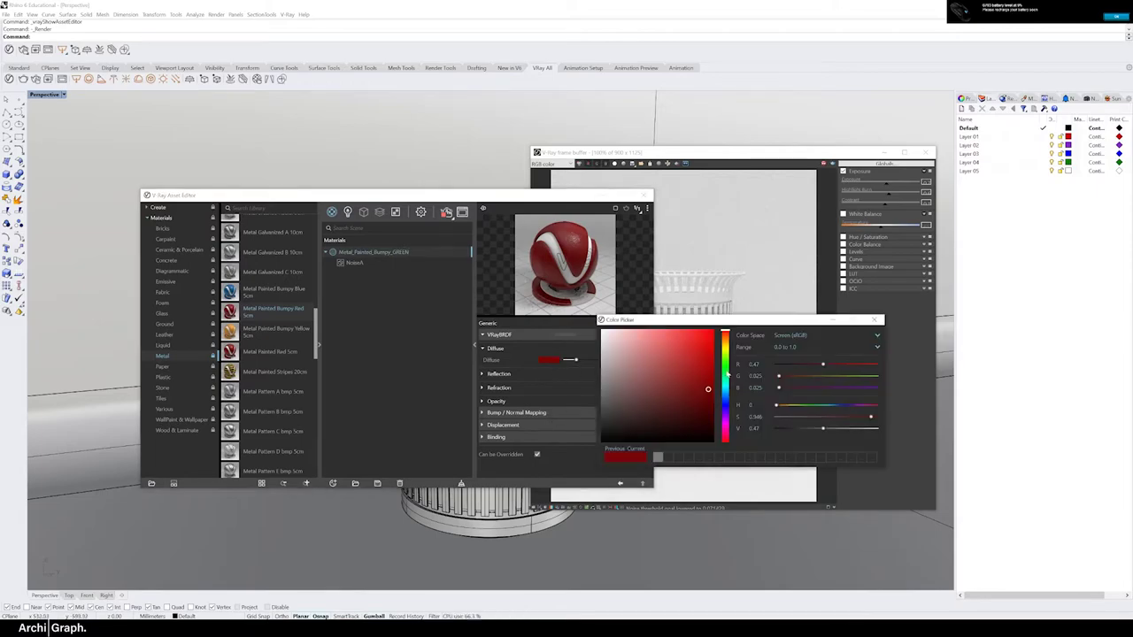
{"action": "left_click", "coordinate": [724, 370]}
{"action": "left_click", "coordinate": [710, 409]}
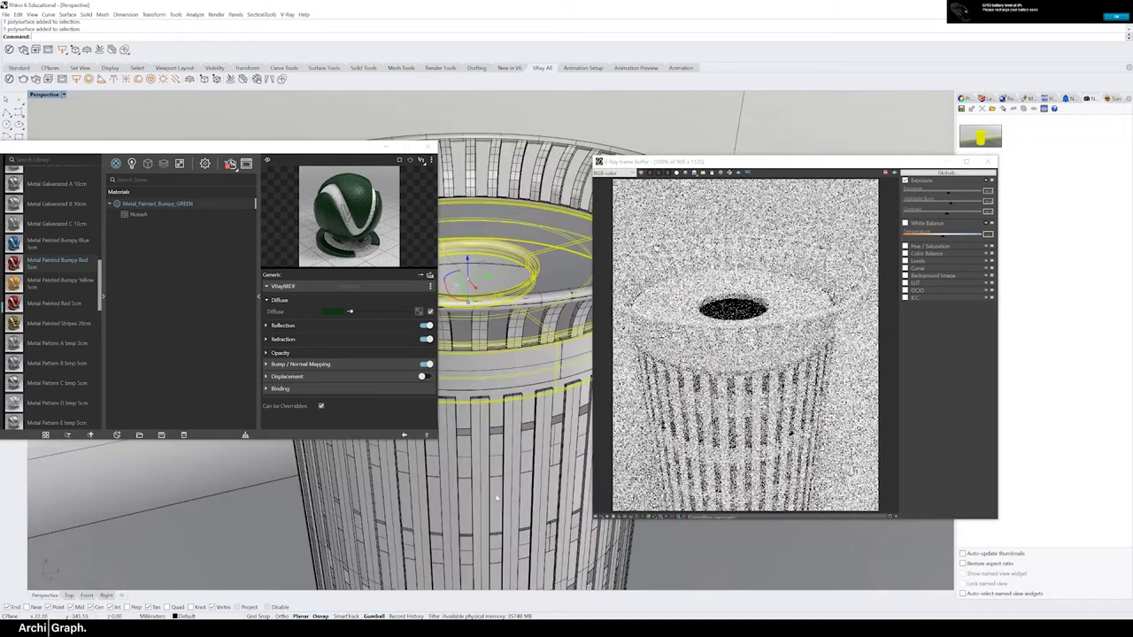
Move the selected bin parts to Layer 01 and rename the layer.
{"action": "left_click", "coordinate": [548, 293]}
{"action": "left_click", "coordinate": [561, 554]}
{"action": "right_click", "coordinate": [970, 131]}
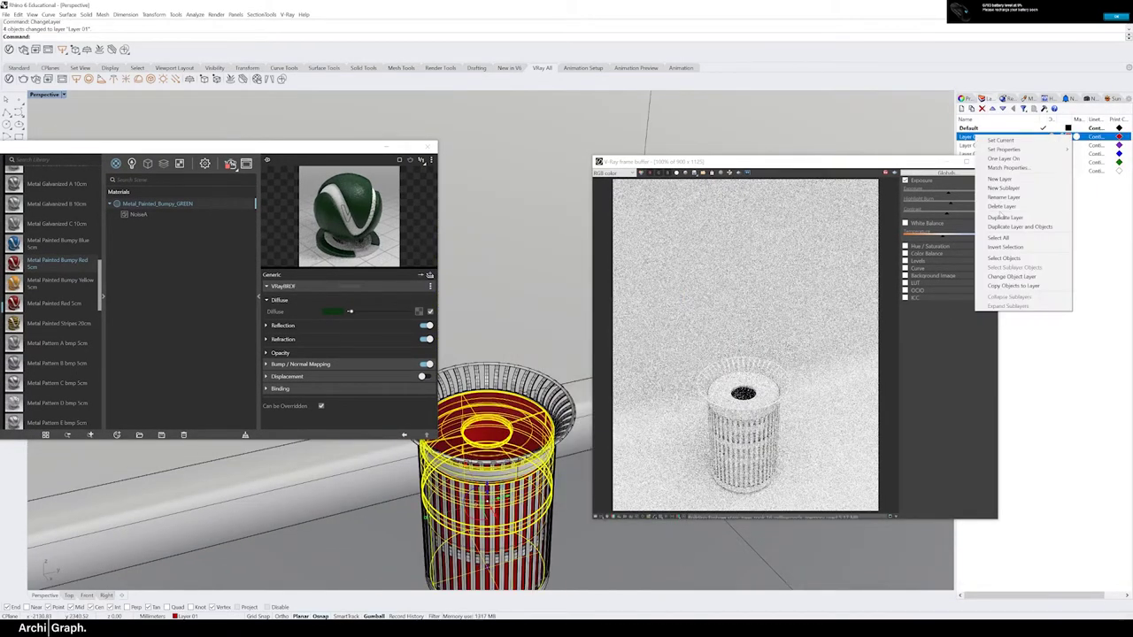
{"action": "right_click", "coordinate": [969, 131]}
{"action": "left_click", "coordinate": [995, 190]}
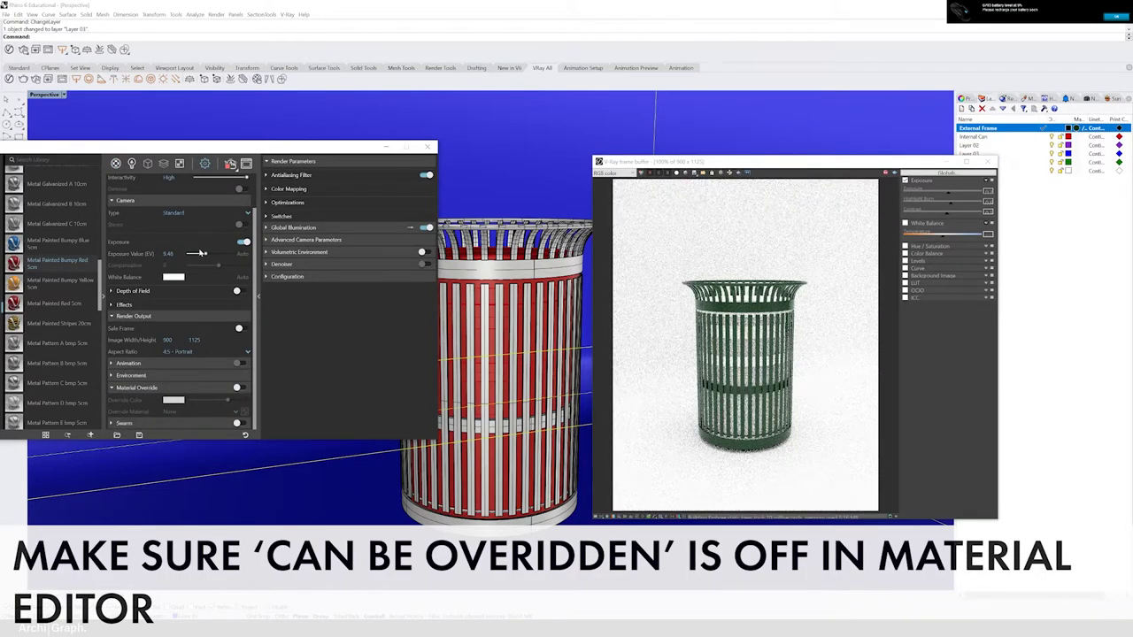
Add the blue bumpy painted metal and apply Metal_Weathered_Q01_20cm to the Internal Can layer.
{"action": "double_click", "coordinate": [61, 240]}
{"action": "scroll", "coordinate": [61, 257], "scroll_direction": "down", "scroll_amount": 2}
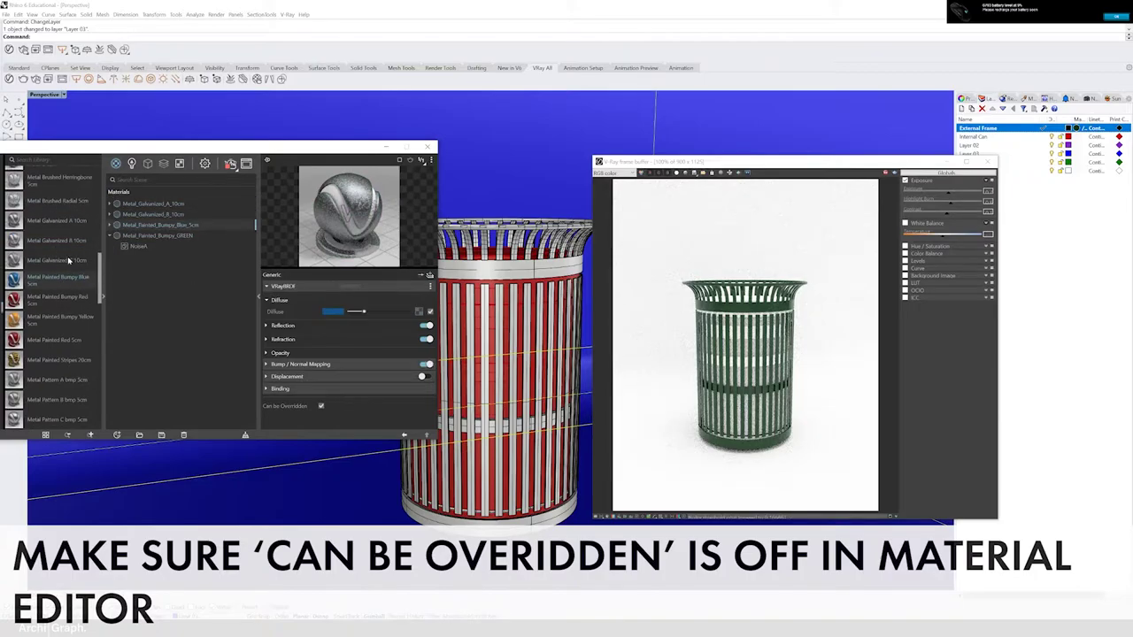
{"action": "scroll", "coordinate": [60, 300], "scroll_direction": "down", "scroll_amount": 2}
{"action": "scroll", "coordinate": [60, 346], "scroll_direction": "down", "scroll_amount": 2}
{"action": "right_click", "coordinate": [152, 257]}
{"action": "mouse_move", "coordinate": [177, 287]}
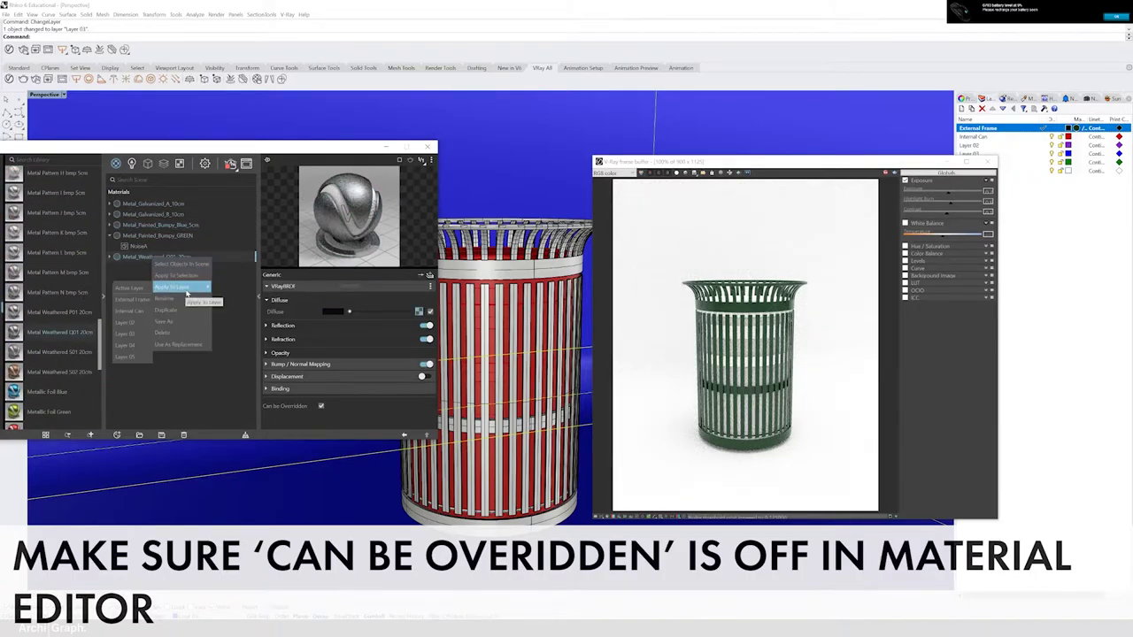
{"action": "left_click", "coordinate": [133, 312]}
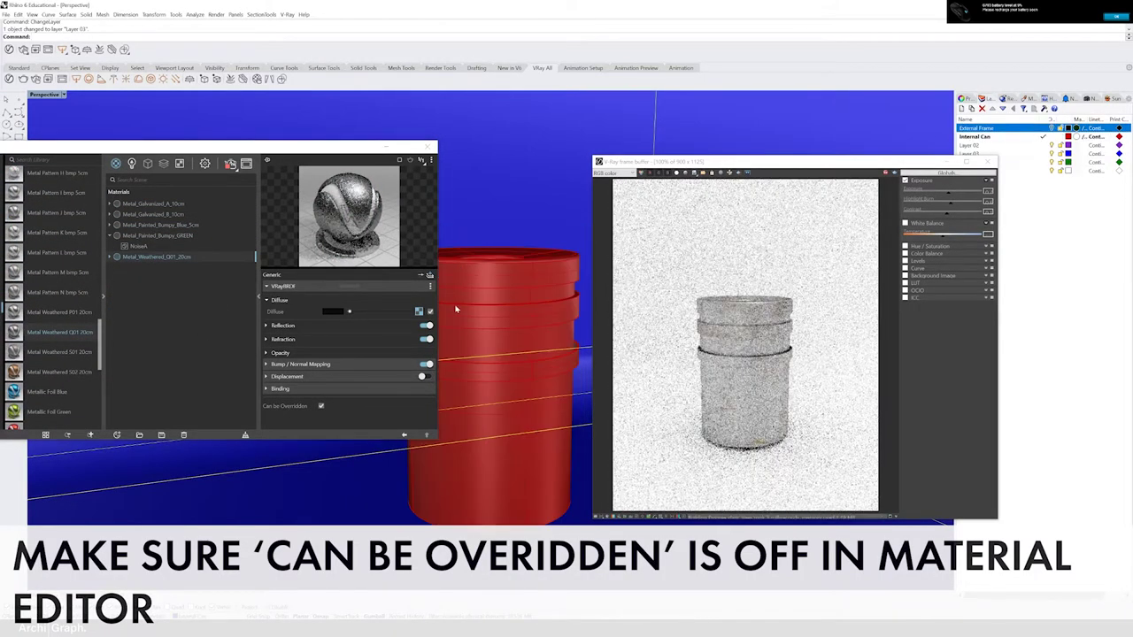
{"action": "mouse_move", "coordinate": [883, 170]}
{"action": "left_mouse_down"}
{"action": "mouse_move", "coordinate": [960, 271]}
{"action": "mouse_move", "coordinate": [924, 403]}
{"action": "mouse_move", "coordinate": [911, 409]}
{"action": "left_mouse_up"}
{"action": "left_click", "coordinate": [1037, 123]}
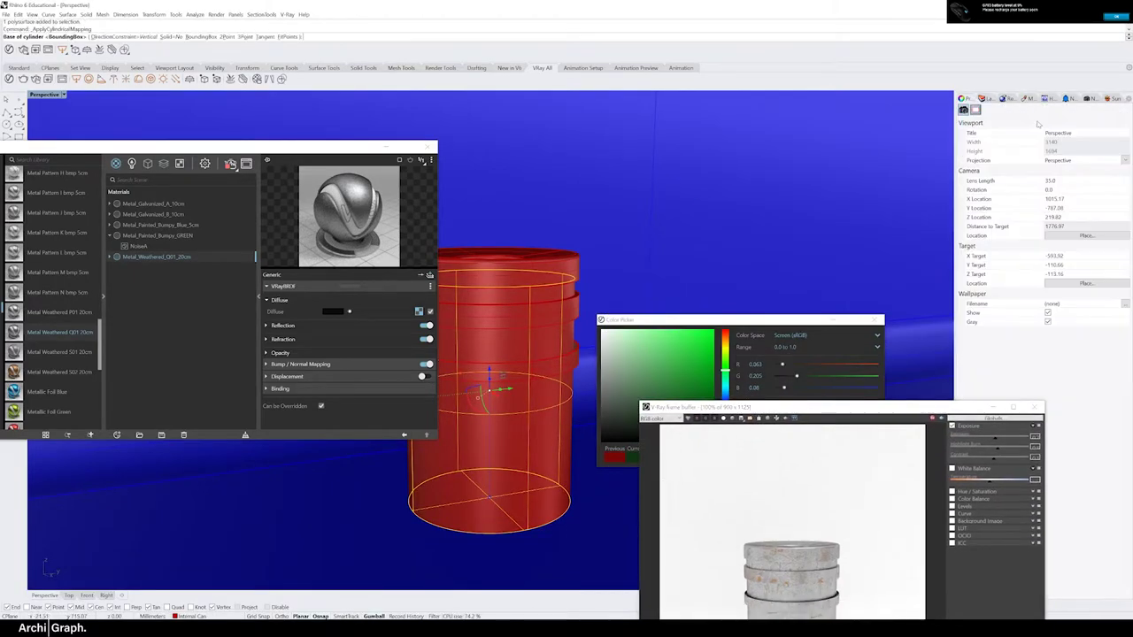
Give the inner can a capped cylindrical mapping sized 1000 on X, Y and Z.
{"action": "left_click", "coordinate": [574, 524]}
{"action": "key", "text": "Return"}
{"action": "type", "text": "45"}
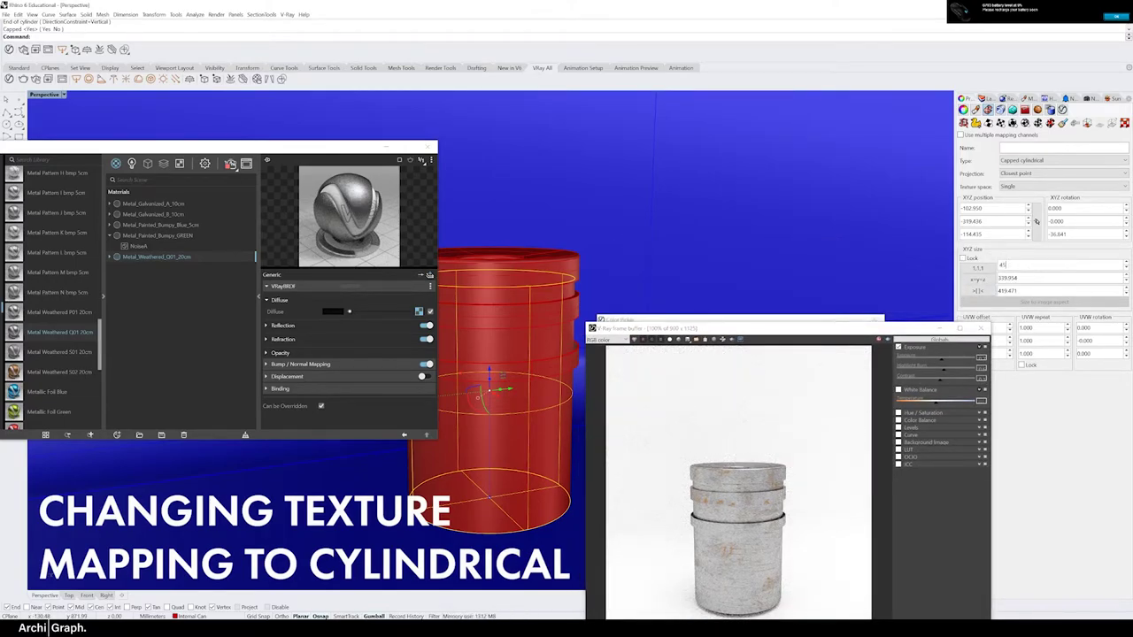
{"action": "key", "text": "Tab"}
{"action": "type", "text": "150"}
{"action": "key", "text": "Tab"}
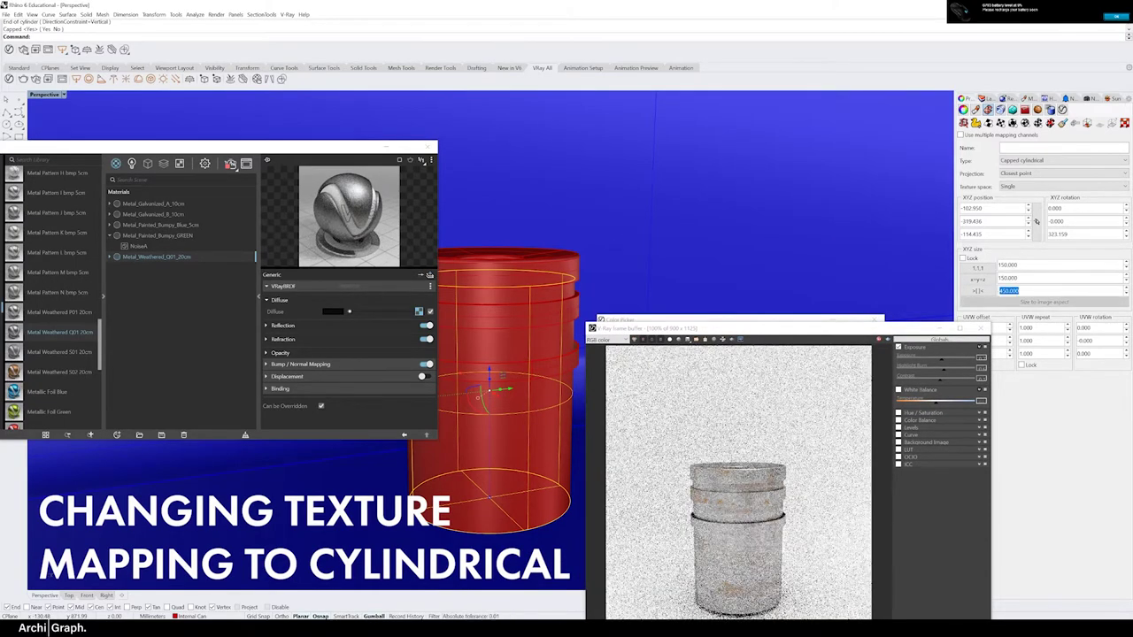
{"action": "type", "text": "500"}
{"action": "key", "text": "Tab"}
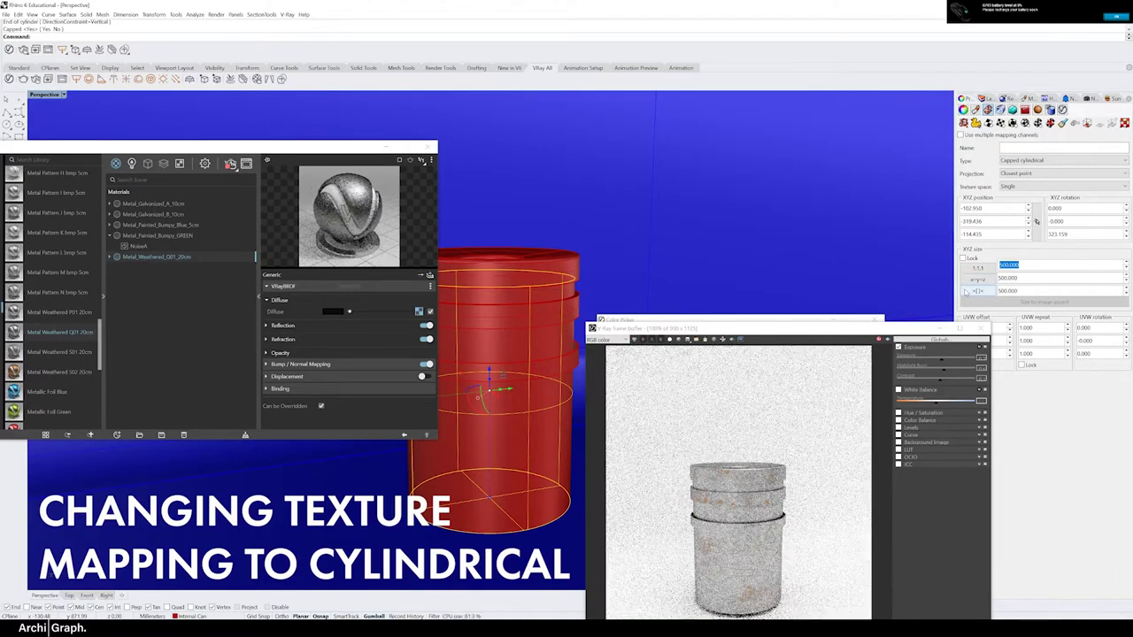
{"action": "type", "text": "00"}
{"action": "key", "text": "Tab"}
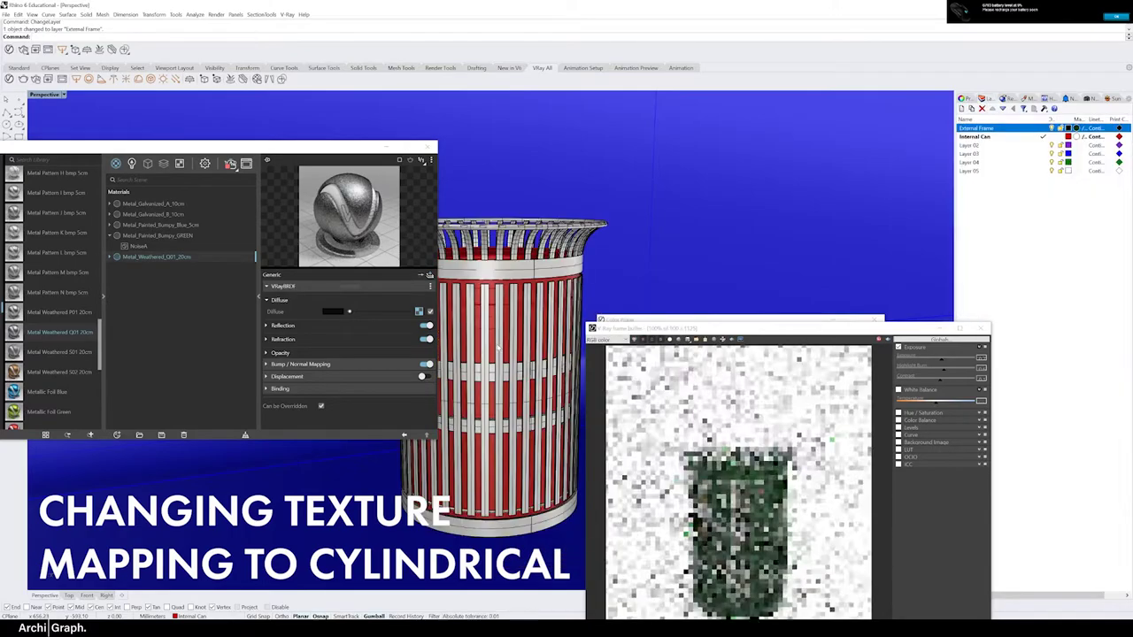
Move the ring band onto the Internal Can layer.
{"action": "left_click", "coordinate": [531, 412]}
{"action": "right_click", "coordinate": [540, 442]}
{"action": "double_click", "coordinate": [535, 301]}
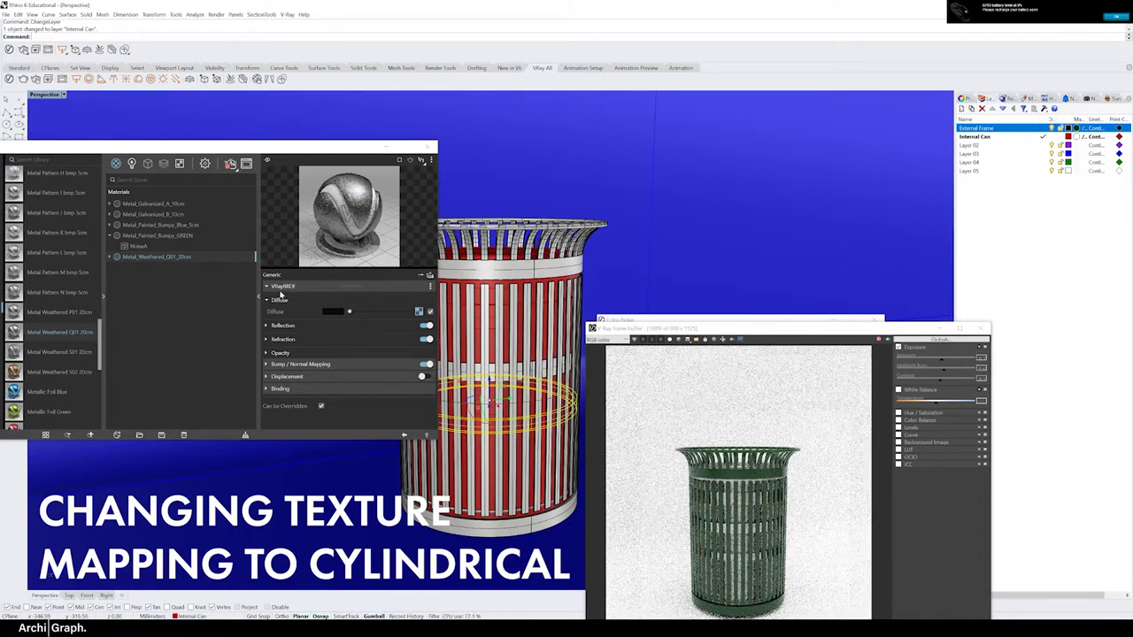
{"action": "right_click", "coordinate": [156, 214]}
{"action": "left_click", "coordinate": [177, 221]}
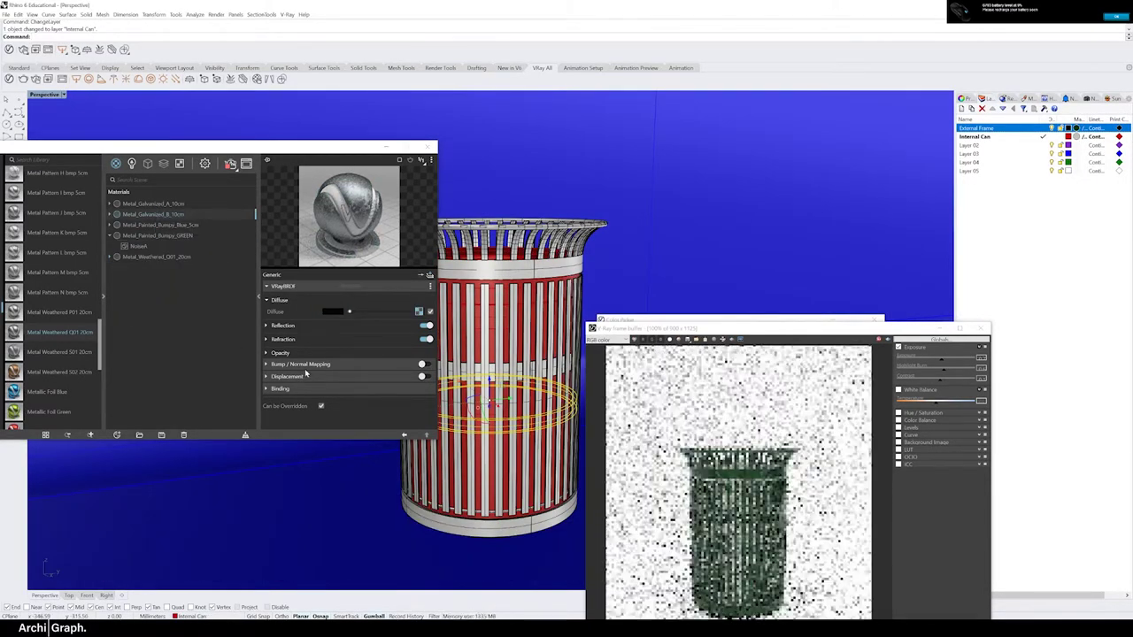
Add Metal_Weathered_S01_20cm from the V-Ray library and assign it to the inner can.
{"action": "double_click", "coordinate": [62, 354]}
{"action": "right_click", "coordinate": [165, 267]}
{"action": "left_click", "coordinate": [195, 292]}
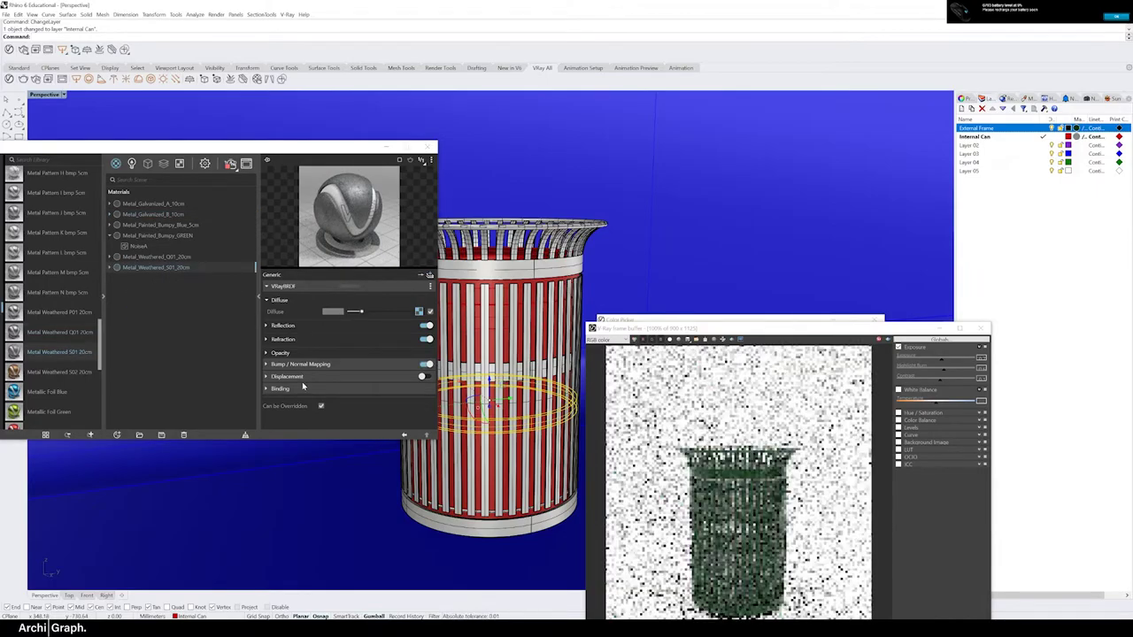
{"action": "left_click", "coordinate": [542, 376]}
{"action": "left_click", "coordinate": [965, 99]}
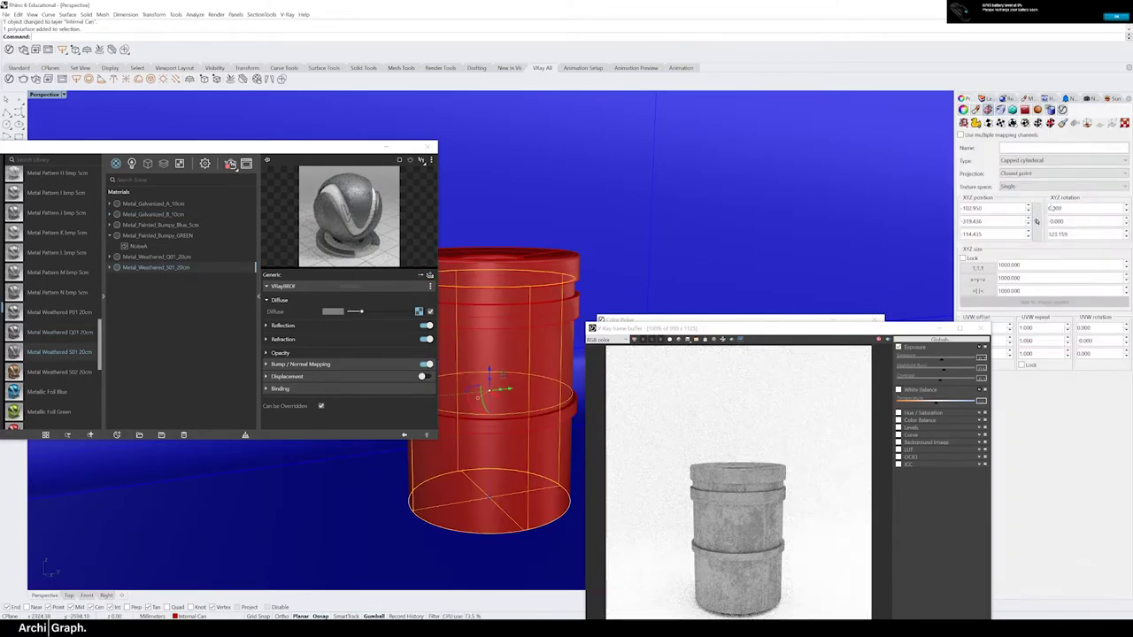
Set the inner can's texture mapping size to 500 on each axis.
{"action": "type", "text": "250"}
{"action": "key", "text": "Return"}
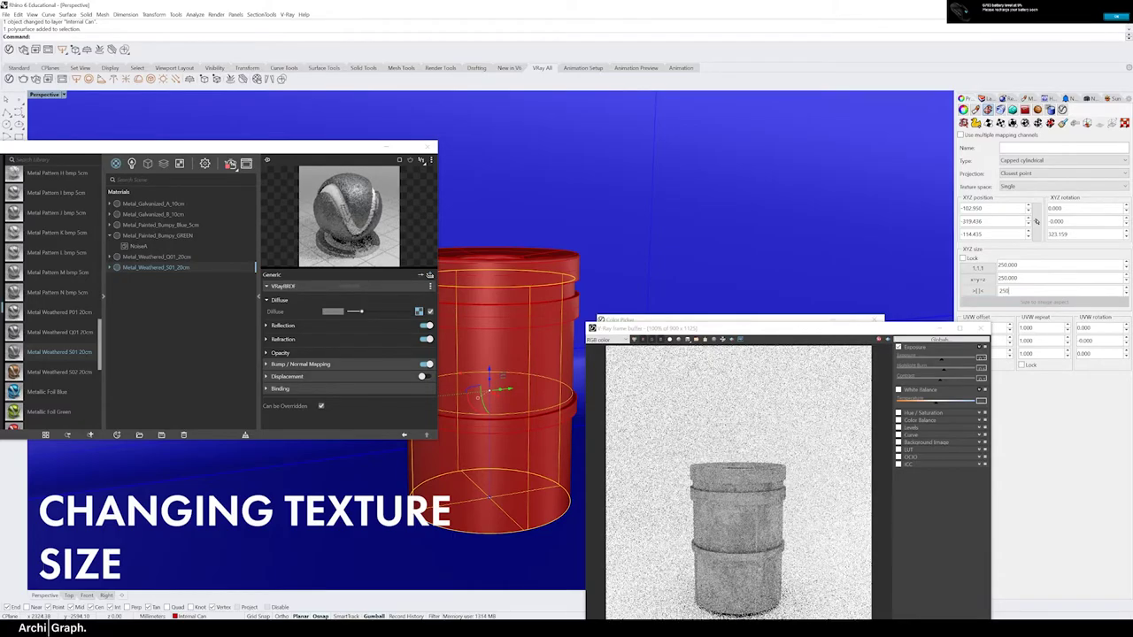
{"action": "type", "text": "500"}
{"action": "key", "text": "Tab"}
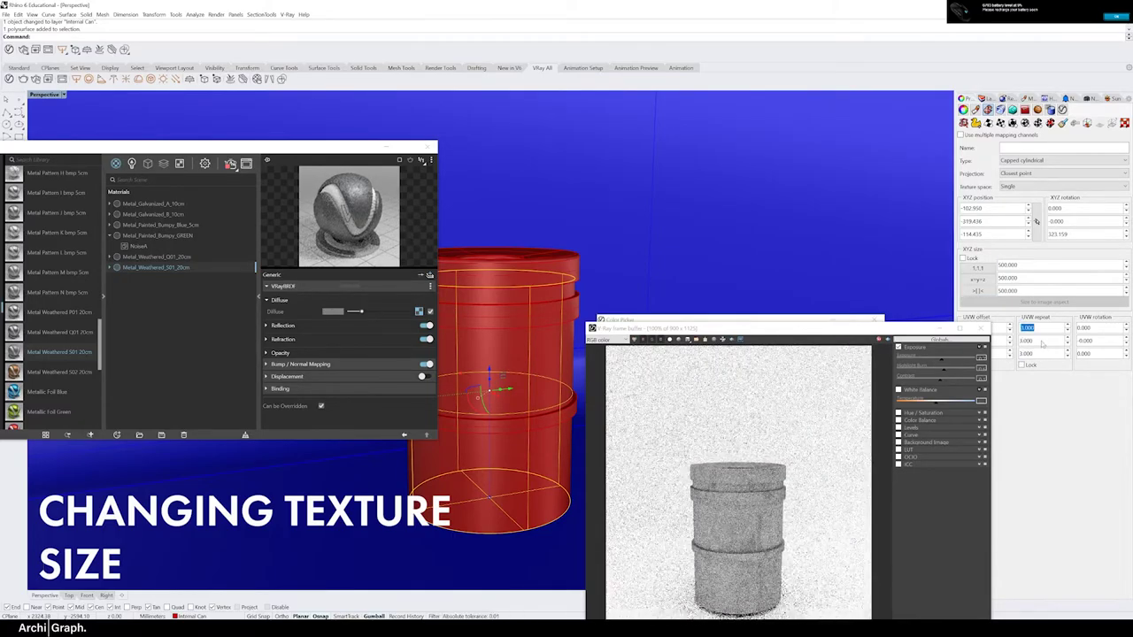
{"action": "type", "text": "00"}
{"action": "key", "text": "Tab"}
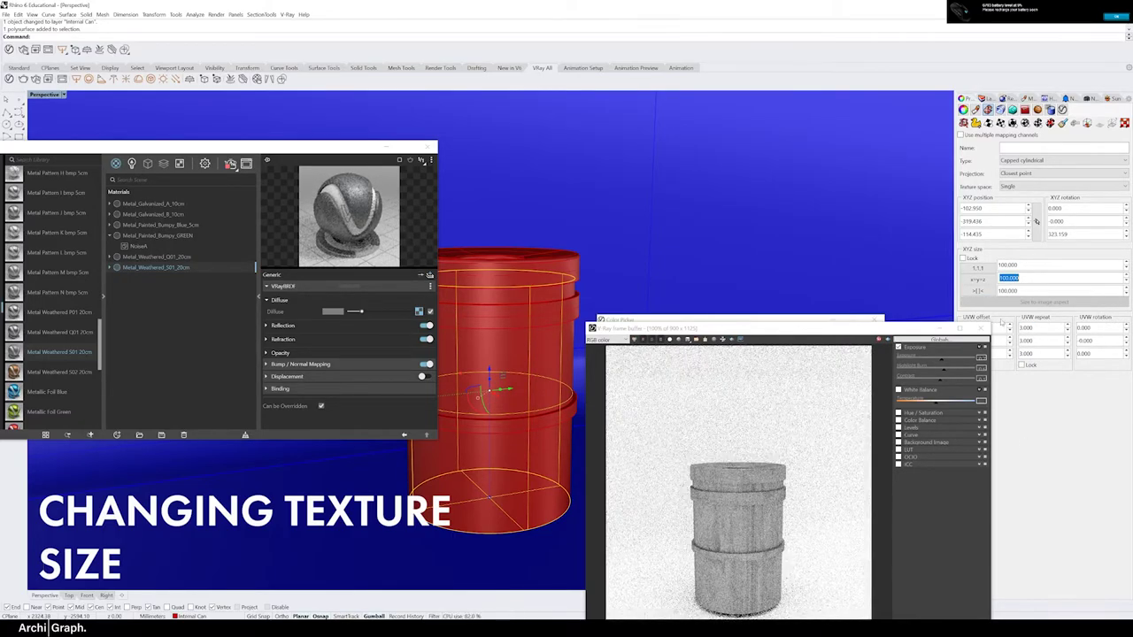
{"action": "left_click", "coordinate": [1031, 334]}
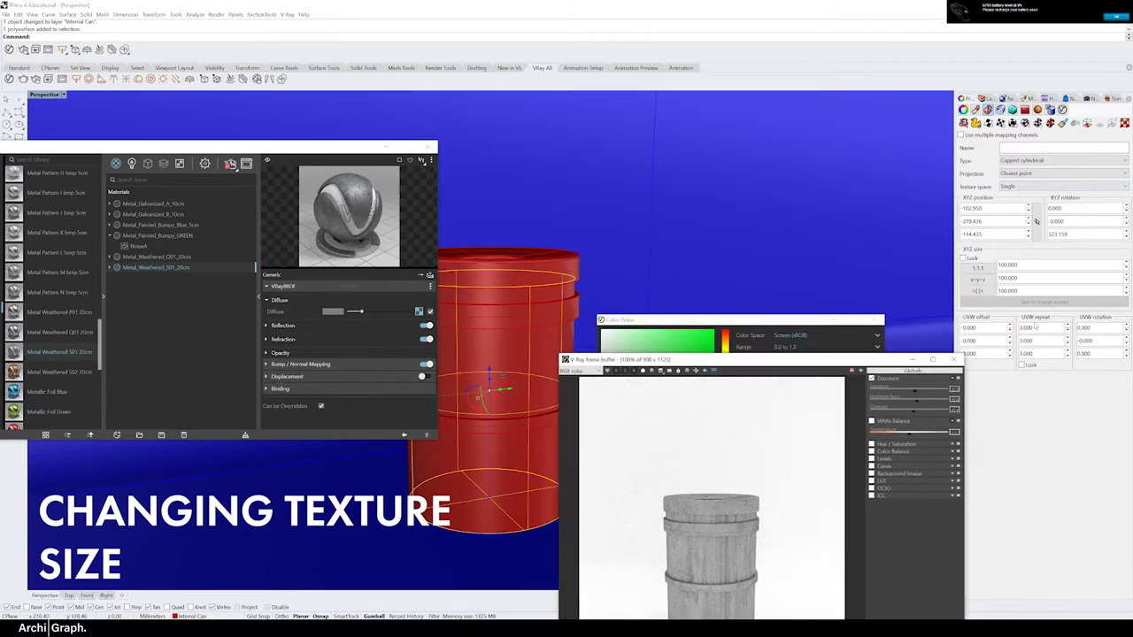
{"action": "type", "text": "250.000"}
{"action": "key", "text": "Return"}
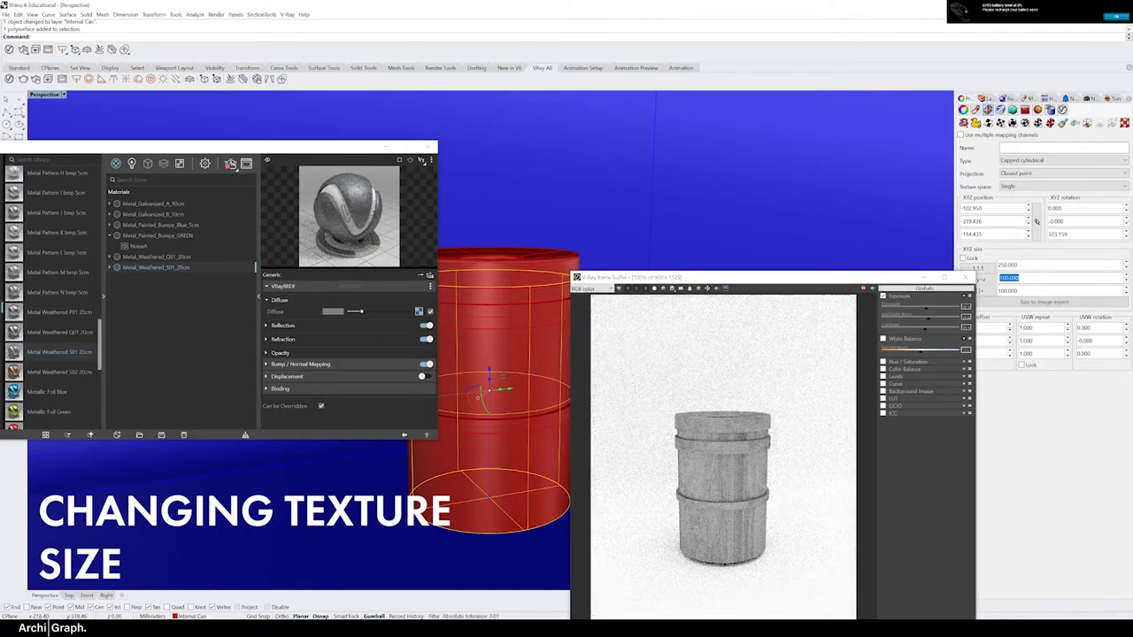
{"action": "type", "text": "500"}
{"action": "key", "text": "shift+Tab"}
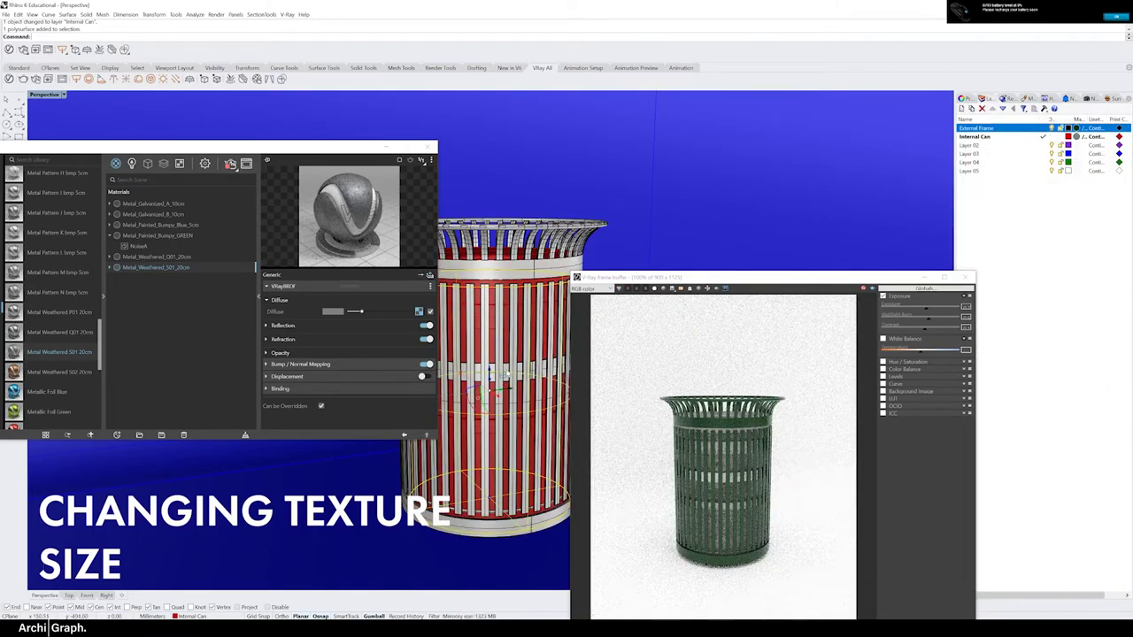
Apply Metal_Painted_Bumpy_GREEN to the selected band around the can's middle.
{"action": "right_click", "coordinate": [165, 237]}
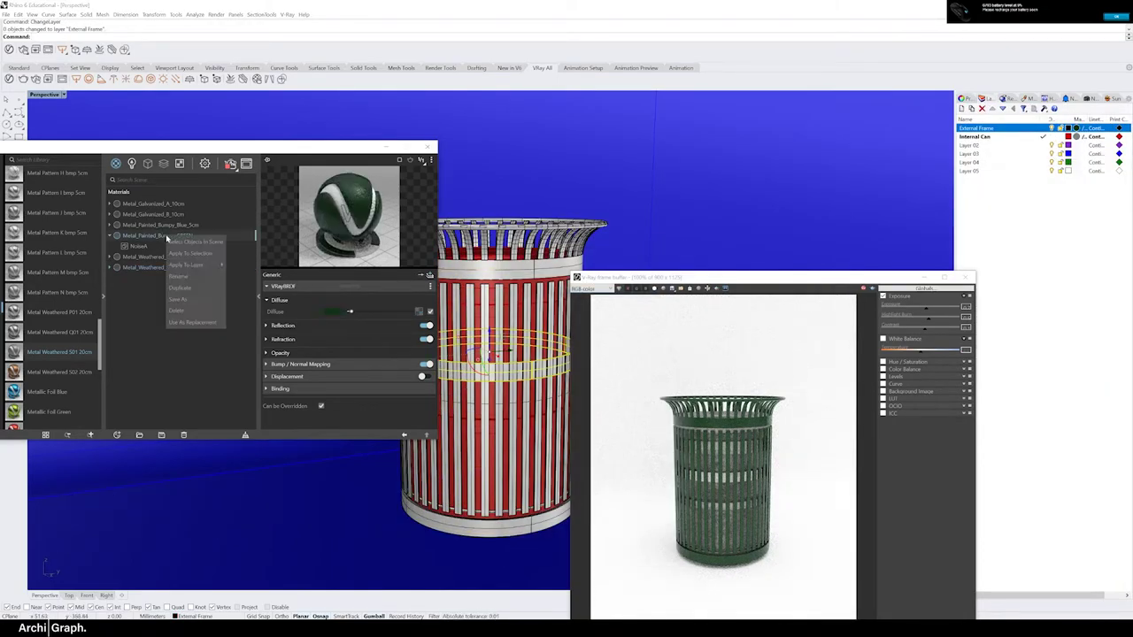
{"action": "left_click", "coordinate": [190, 253]}
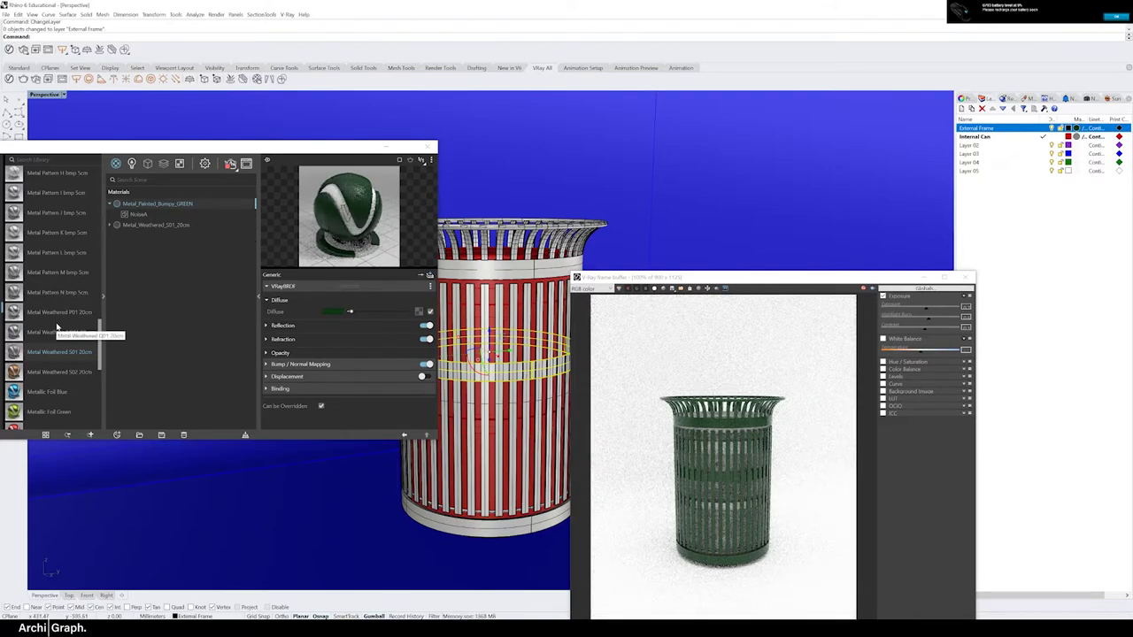
{"action": "scroll", "coordinate": [57, 328], "scroll_direction": "up", "scroll_amount": 5}
{"action": "scroll", "coordinate": [67, 300], "scroll_direction": "up", "scroll_amount": 5}
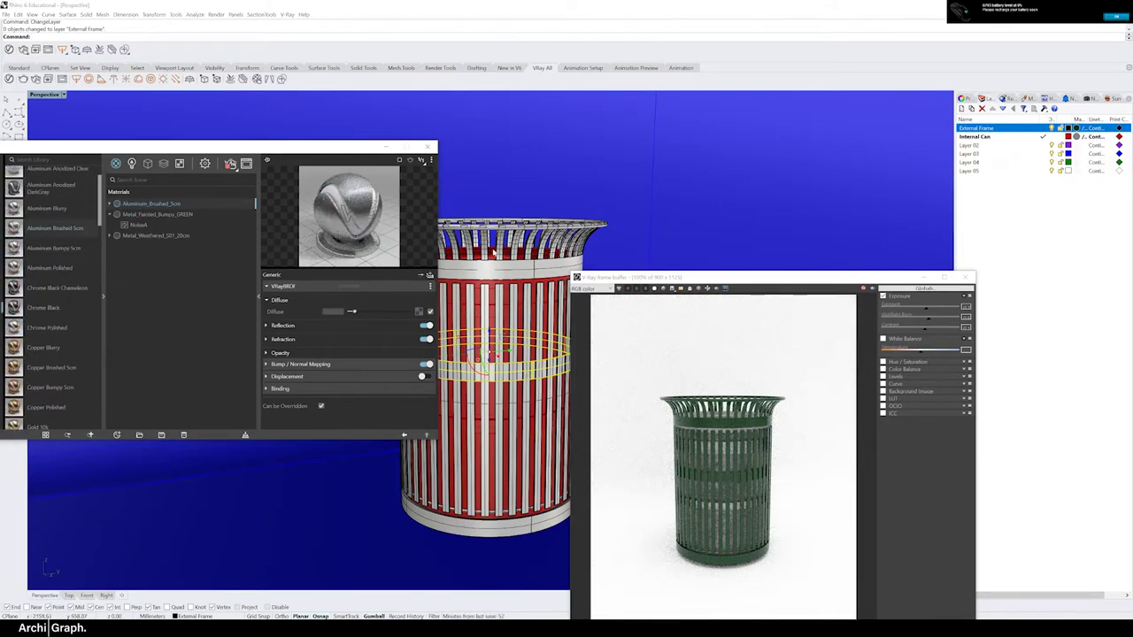
Save the final render as BP, then browse for the files in Photoshop.
{"action": "type", "text": "BP"}
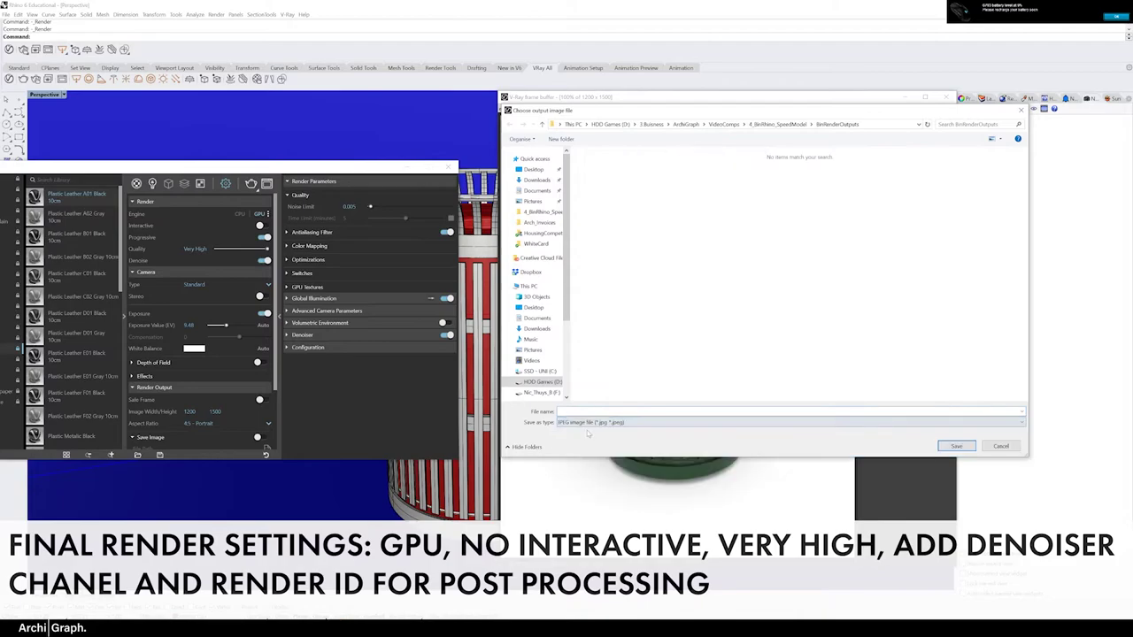
{"action": "key", "text": "Return"}
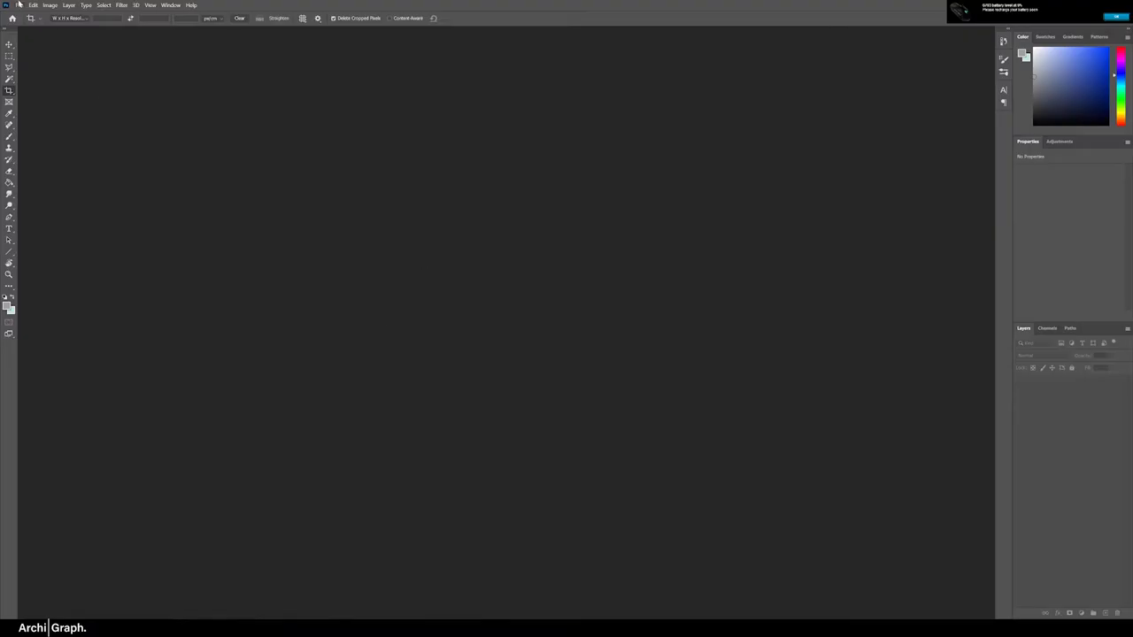
{"action": "left_click", "coordinate": [19, 4]}
{"action": "left_click", "coordinate": [162, 269]}
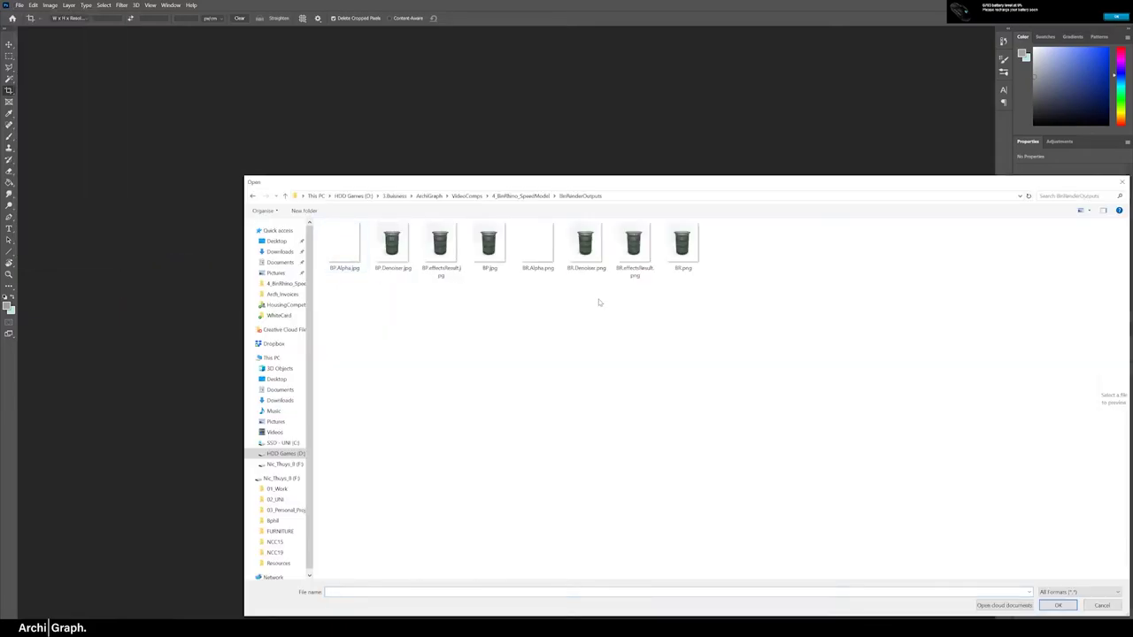
Select the four BP render JPG files and open them in Photoshop.
{"action": "left_click", "coordinate": [344, 248]}
{"action": "left_click", "coordinate": [489, 247], "text": "shift"}
{"action": "left_click", "coordinate": [1057, 606]}
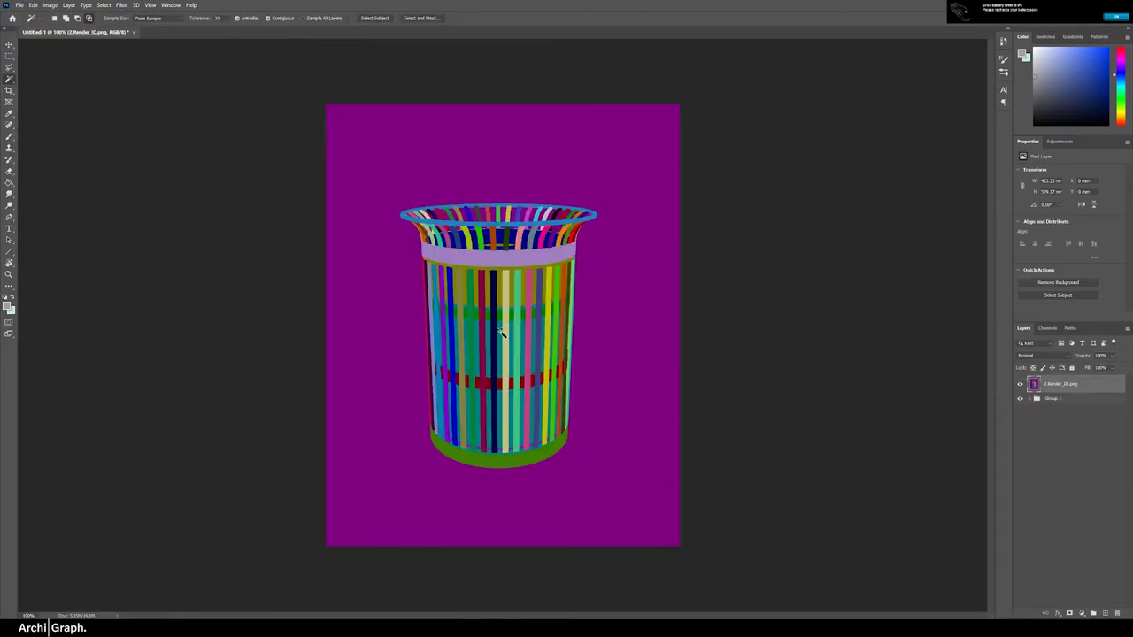
Confirm the ID-colour selection, expand the render-pass group, and add a new empty layer.
{"action": "left_click", "coordinate": [381, 67]}
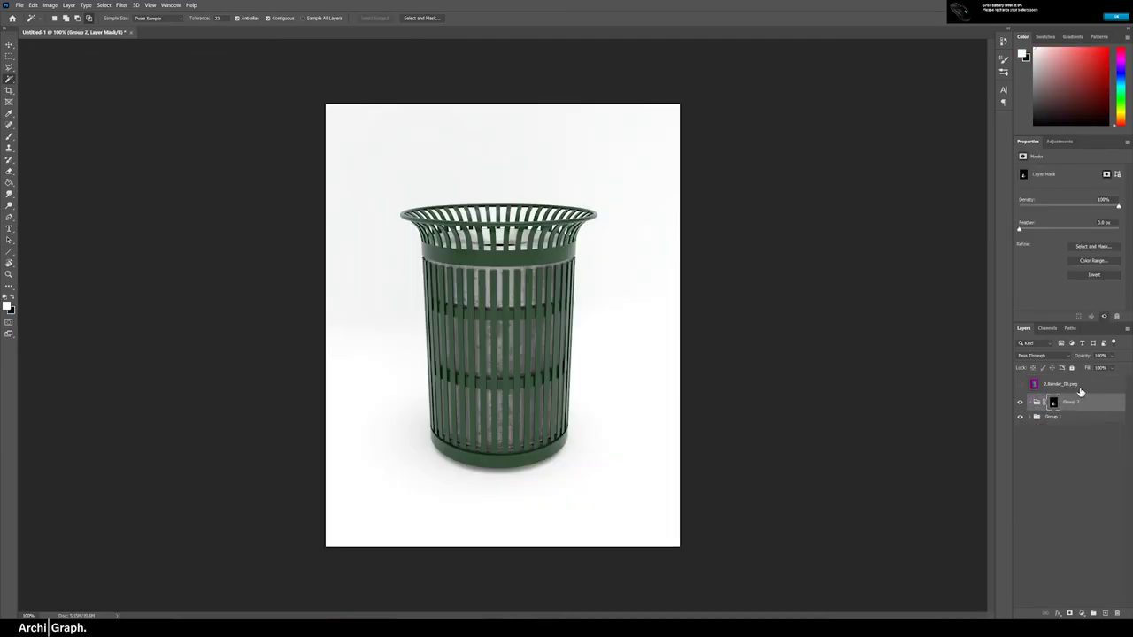
{"action": "left_click", "coordinate": [1027, 417]}
{"action": "left_click", "coordinate": [1027, 416]}
{"action": "key", "text": "ctrl+shift+alt+n"}
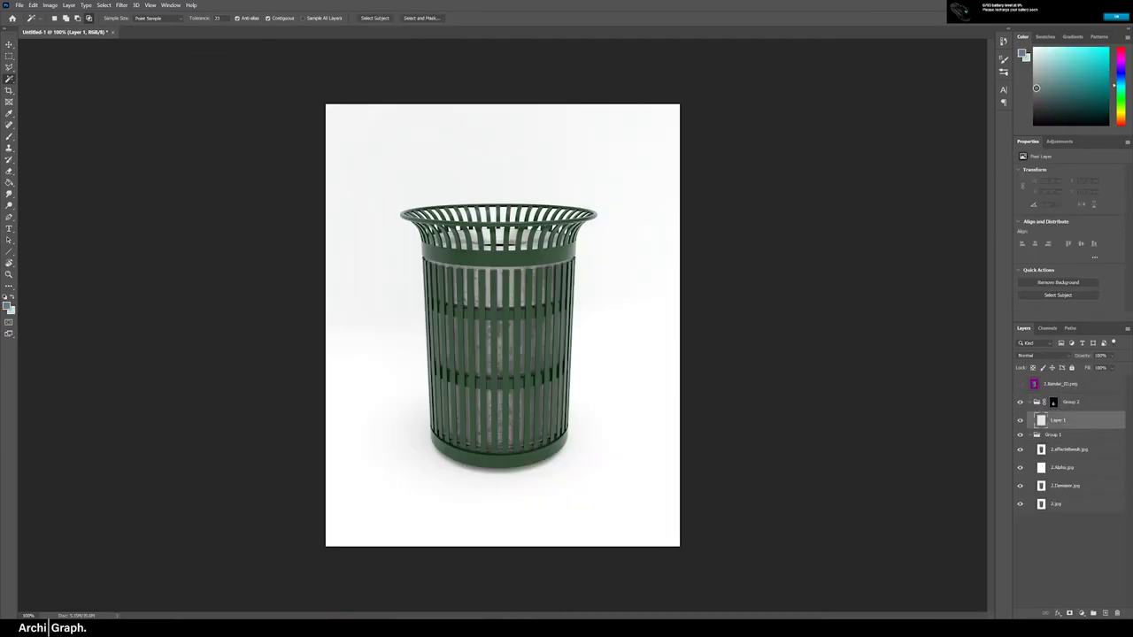
Select a bin part by its Render_ID colour and add it as a mask.
{"action": "left_click", "coordinate": [1019, 383]}
{"action": "left_click", "coordinate": [1062, 383]}
{"action": "right_click", "coordinate": [524, 284]}
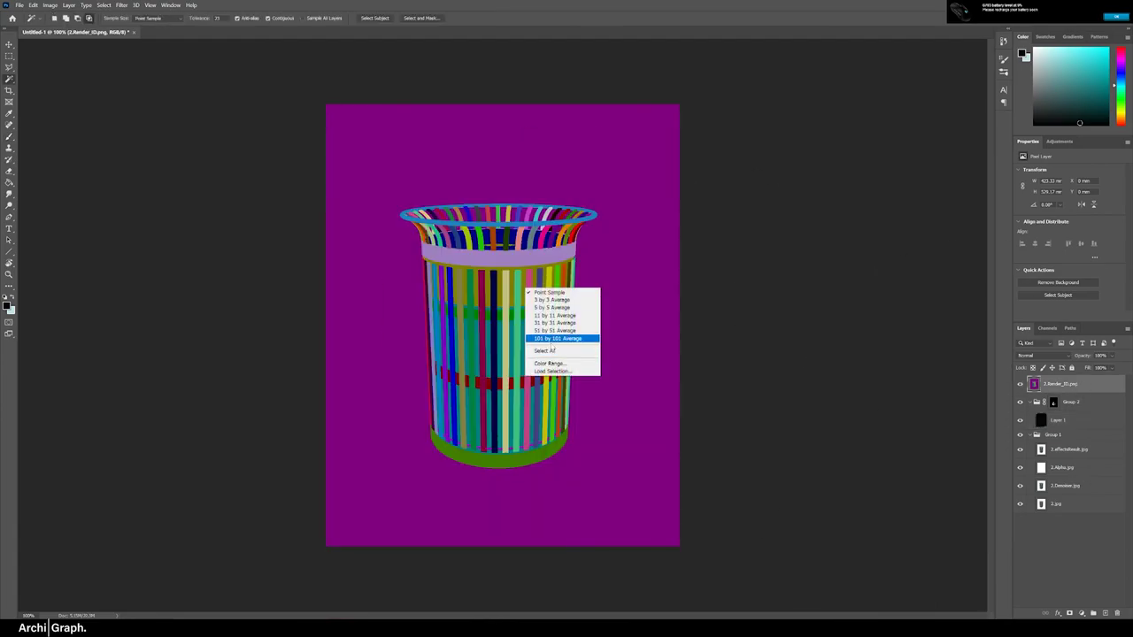
{"action": "left_click", "coordinate": [549, 331]}
{"action": "left_click", "coordinate": [382, 67]}
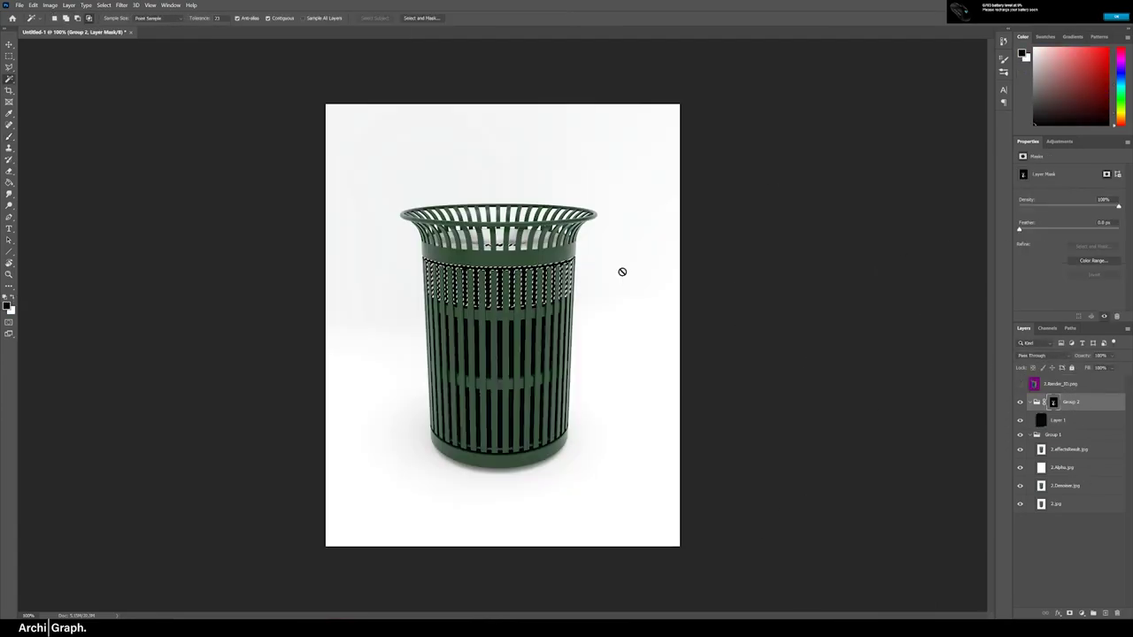
Set Layer 1 to 29% opacity and change its blend mode.
{"action": "left_click", "coordinate": [1057, 420]}
{"action": "left_click", "coordinate": [1040, 354]}
{"action": "left_click", "coordinate": [1040, 354]}
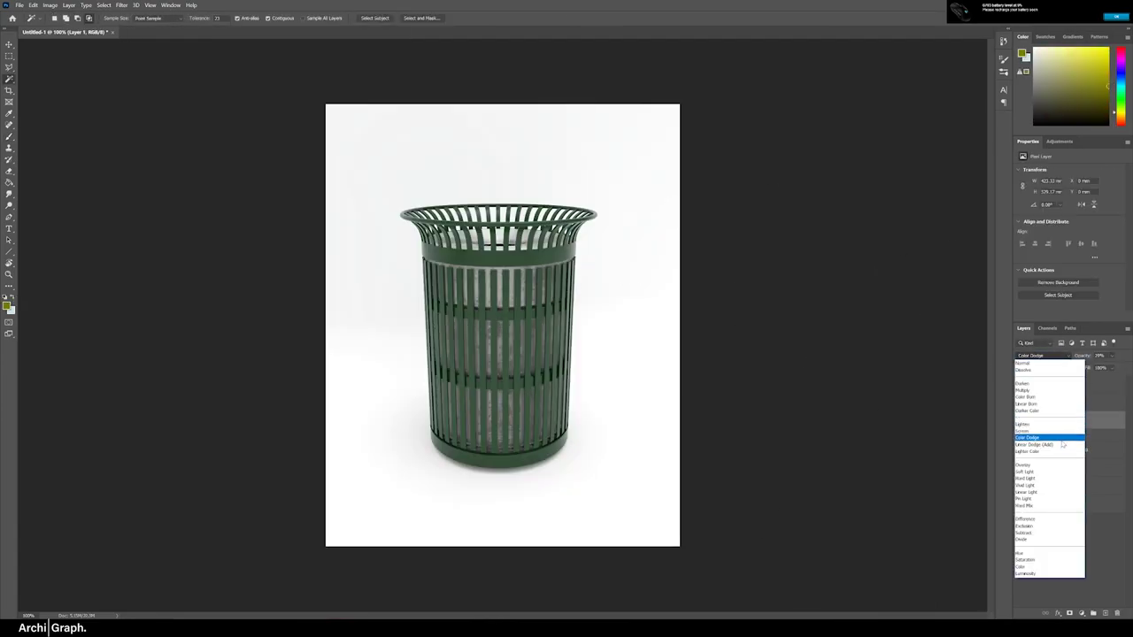
{"action": "left_click", "coordinate": [1068, 503]}
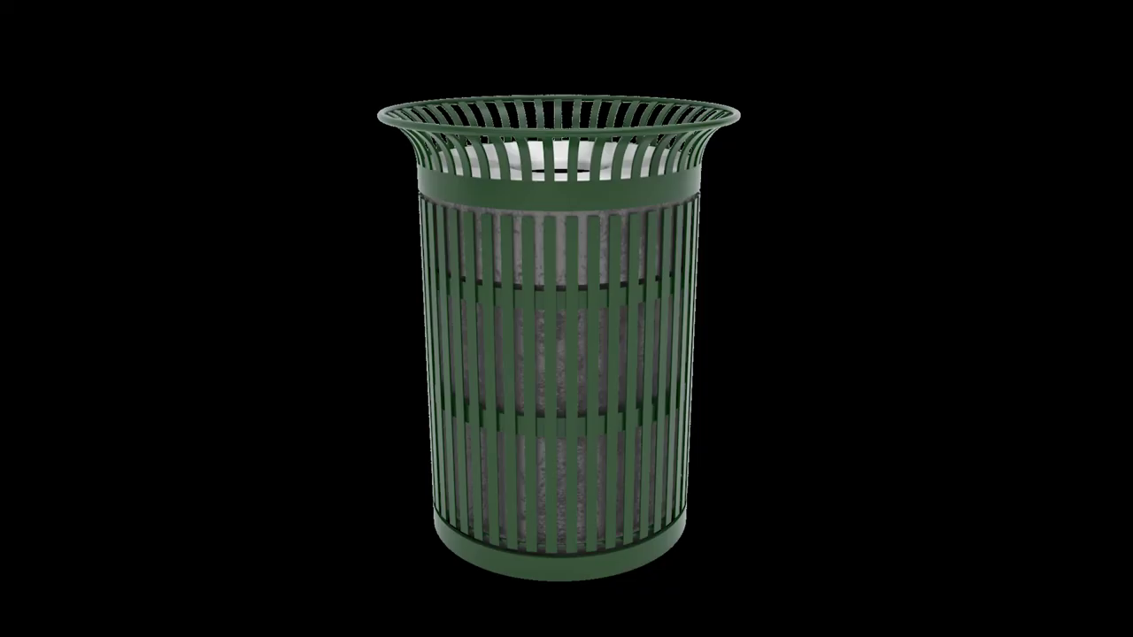